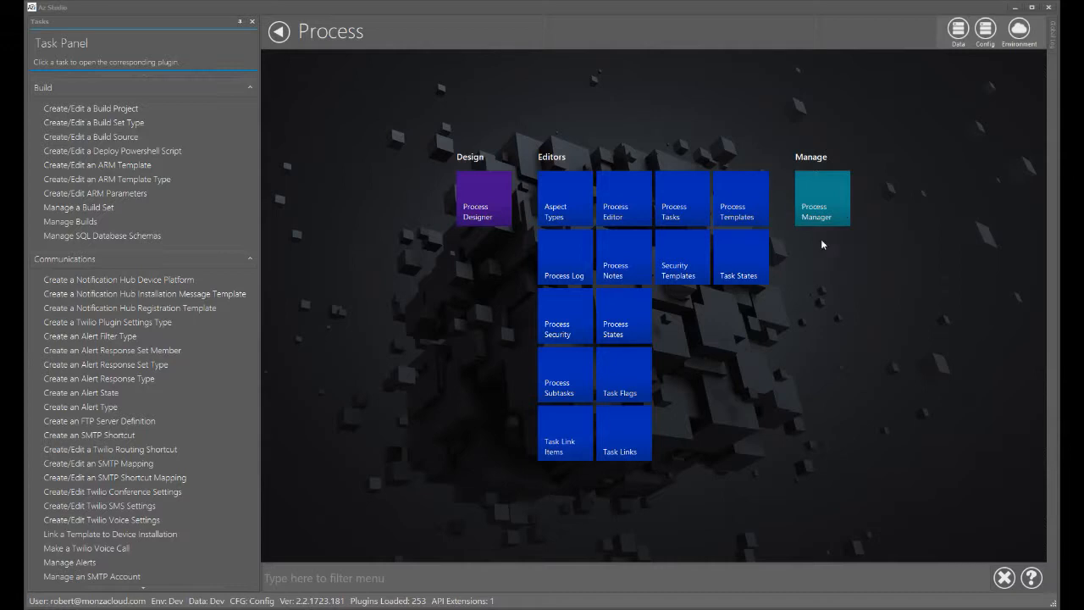
- Open the Process Manager and start a new process based on the Test Process template
left_click(818, 205)
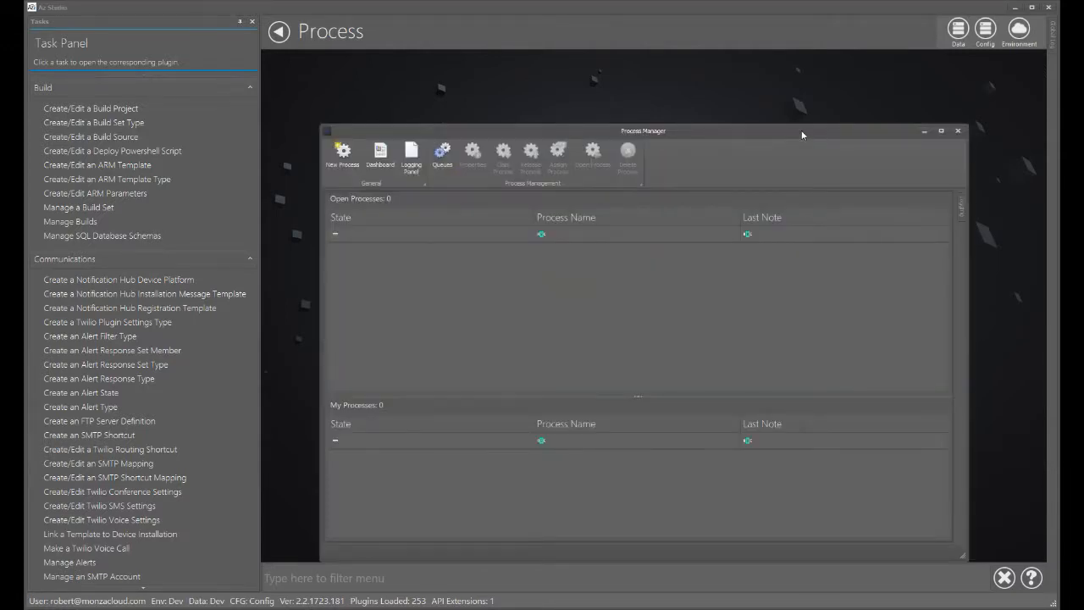
left_click_drag(802, 135, 795, 67)
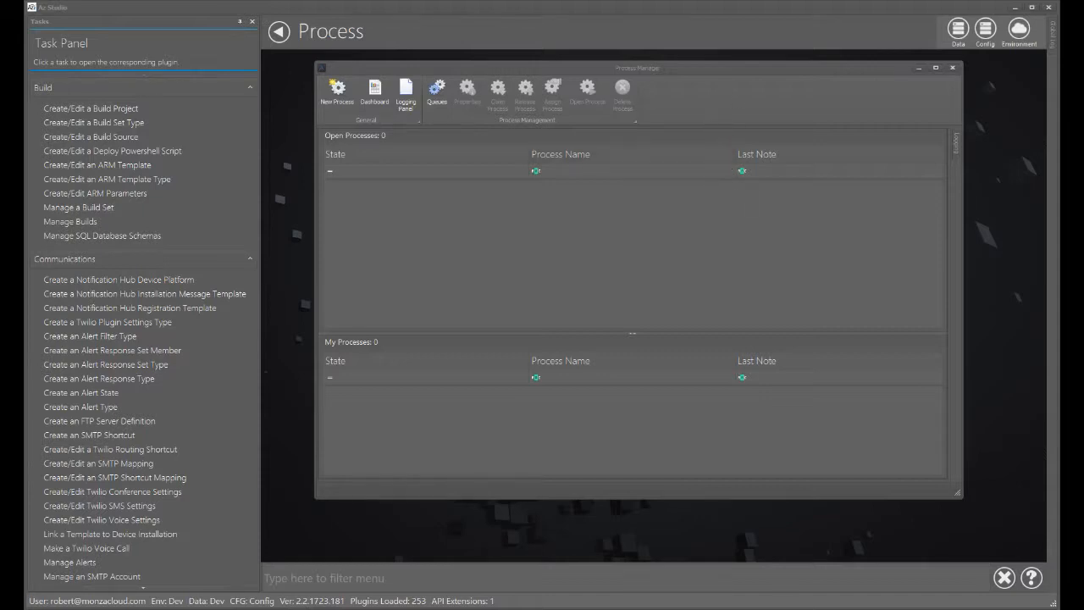
left_click(337, 92)
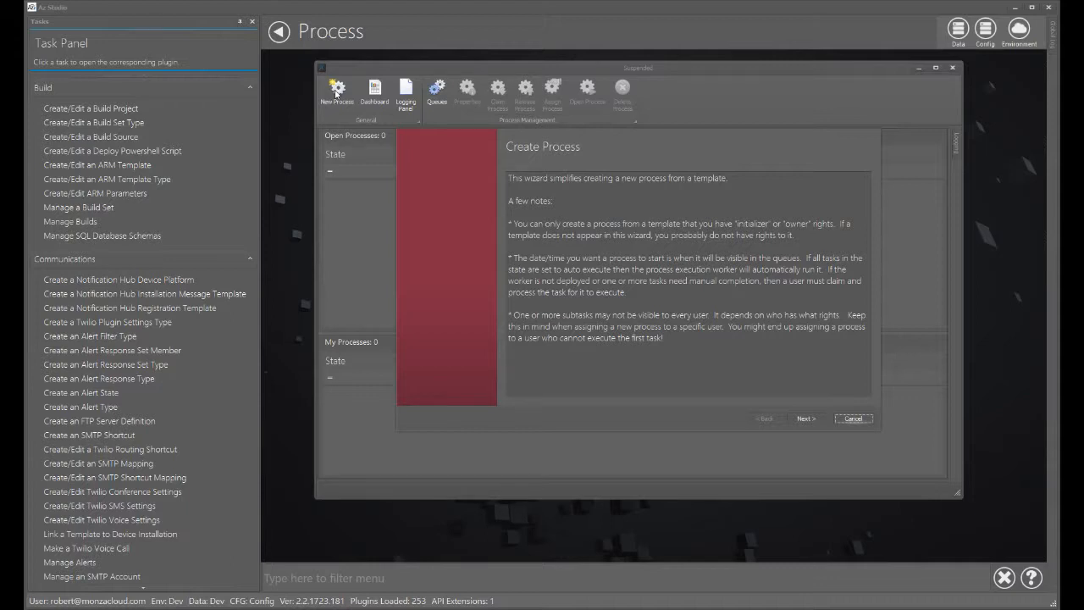
left_click(807, 418)
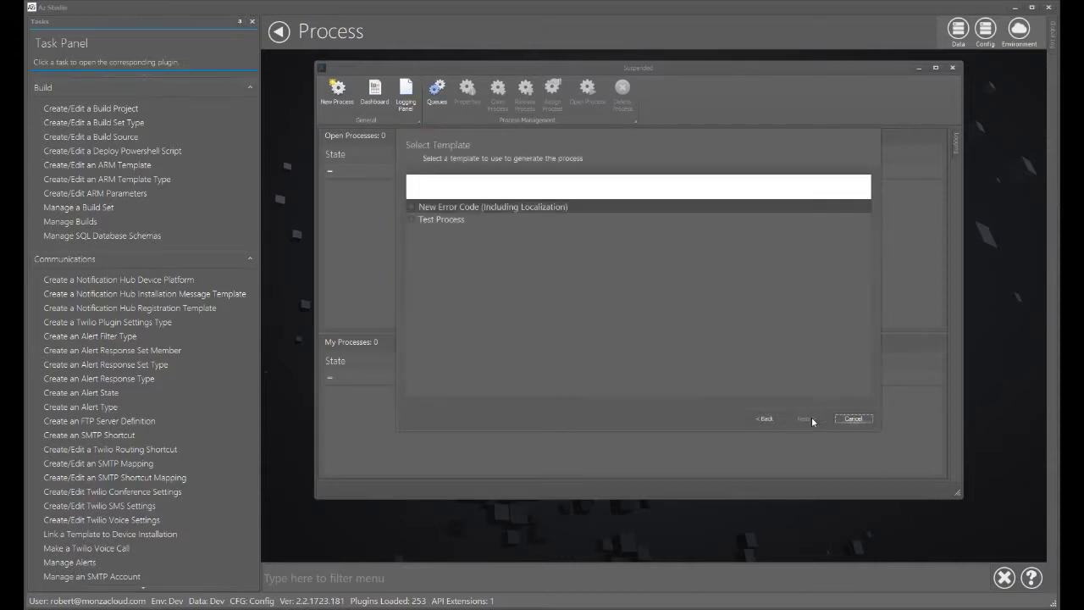
left_click(439, 220)
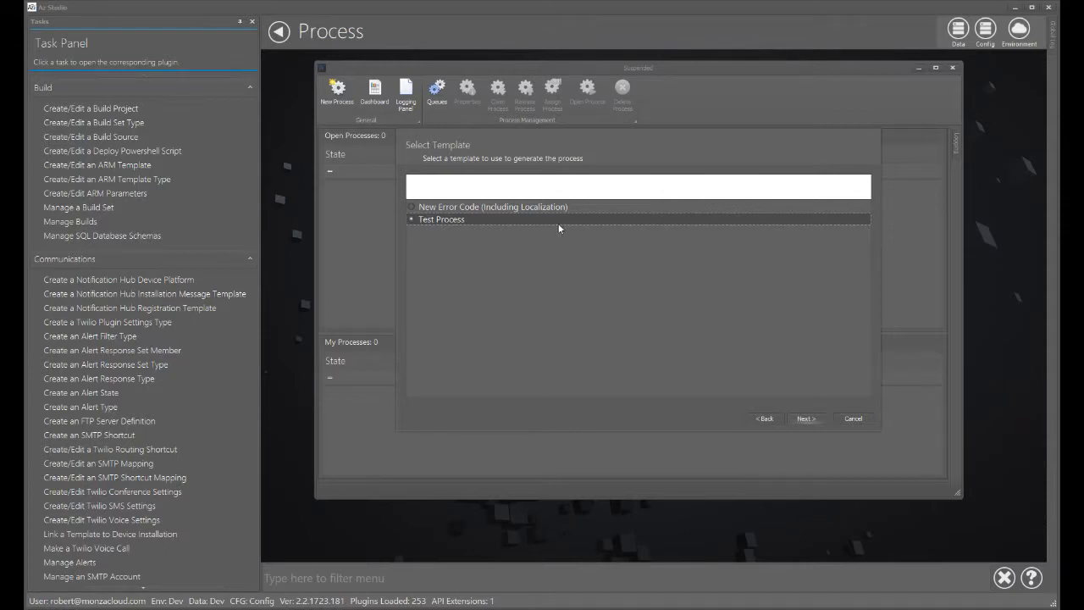
left_click(800, 418)
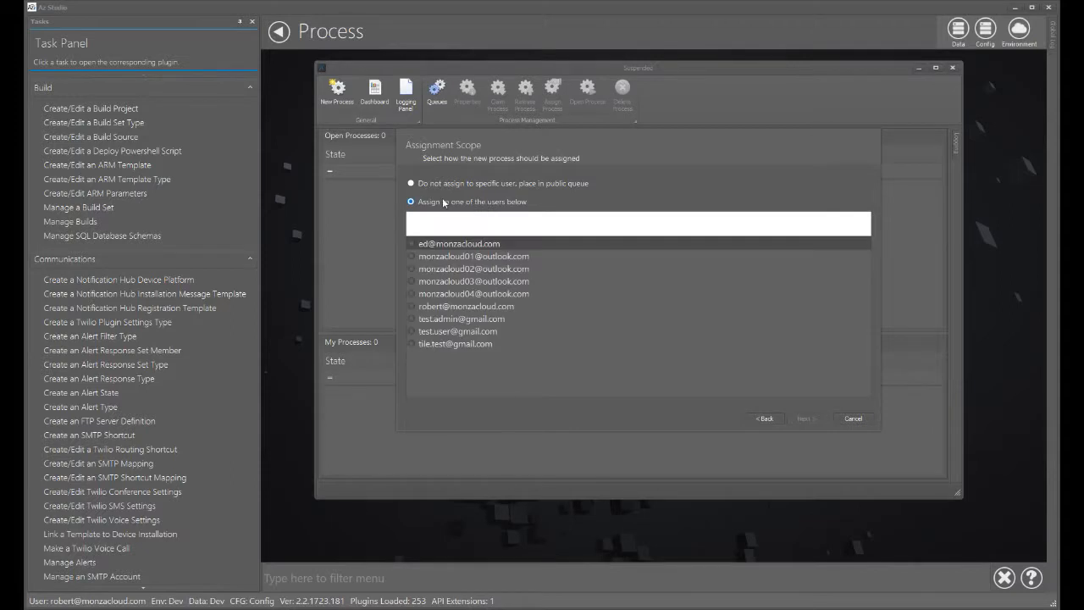
- Place the new process in the public queue and keep it starting as soon as possible
left_click(411, 183)
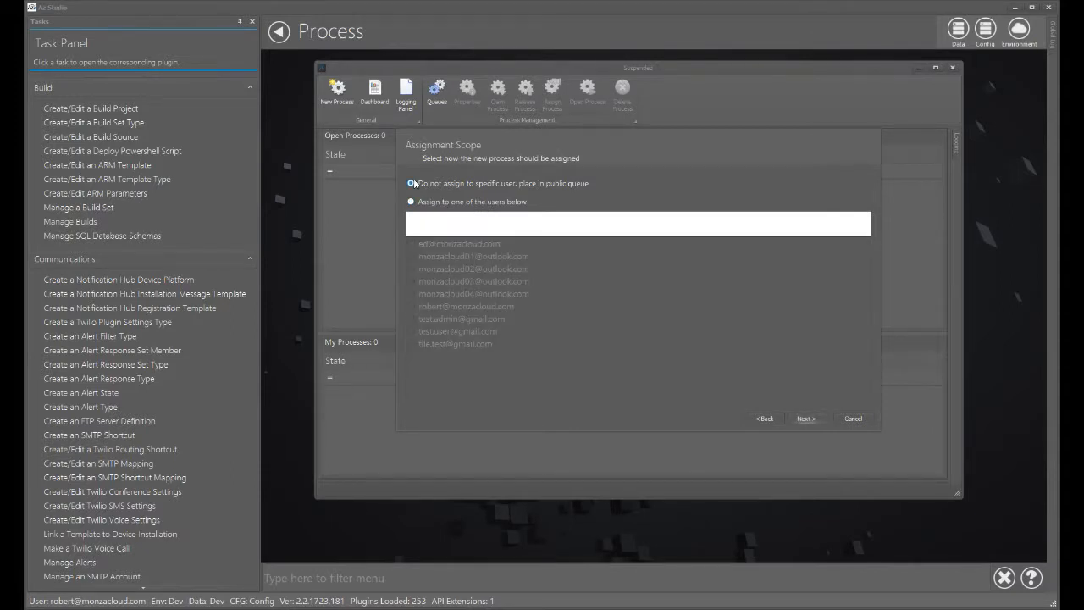
left_click(806, 418)
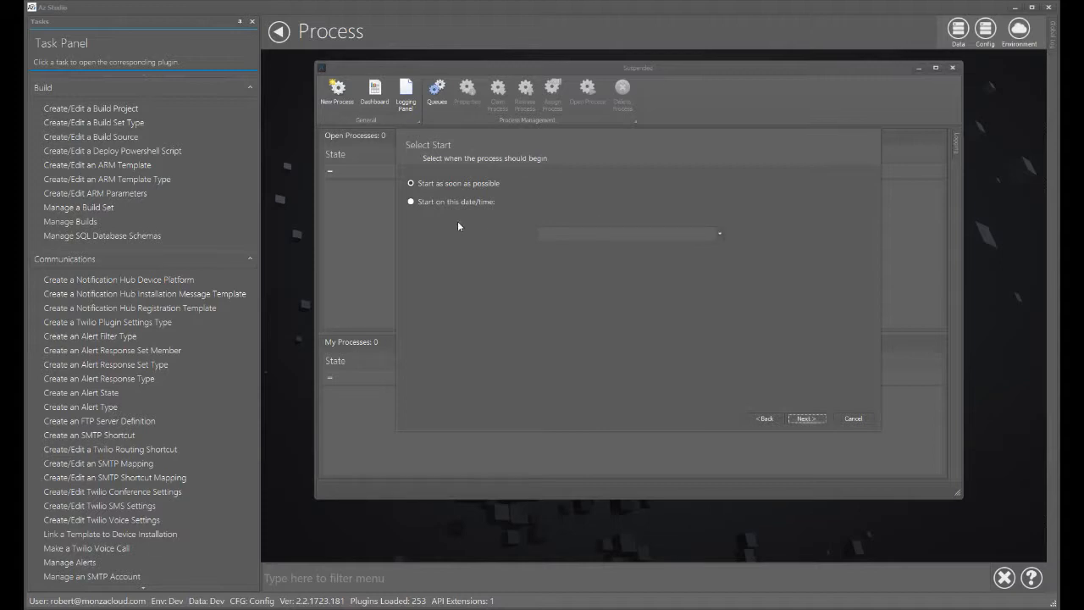
left_click(800, 415)
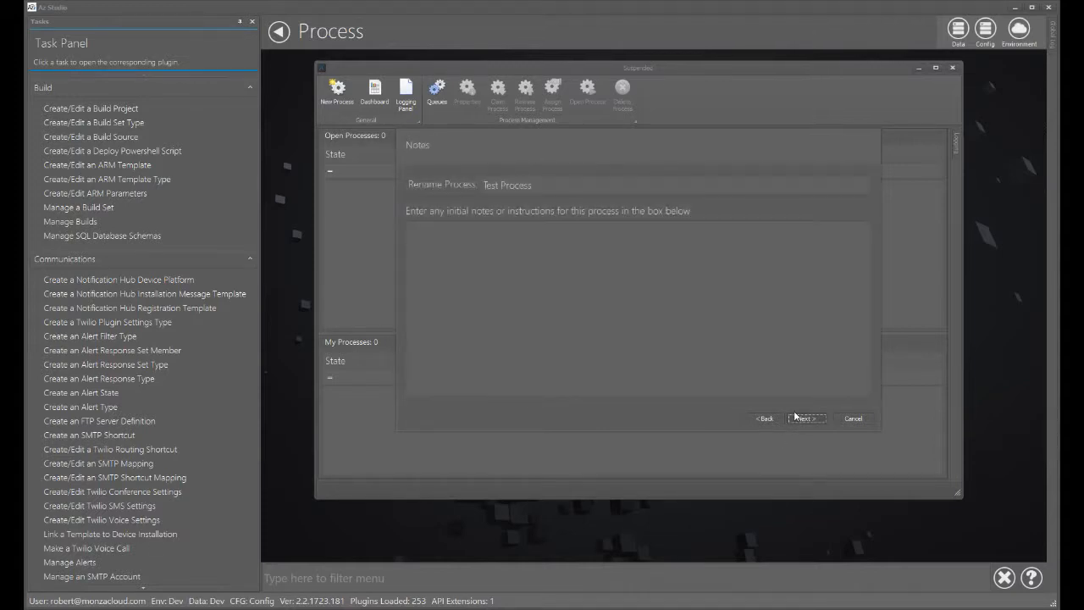
- Rename the process to My Test Process and add the note "Please do this as fast as you can!"
left_click_drag(538, 185, 465, 189)
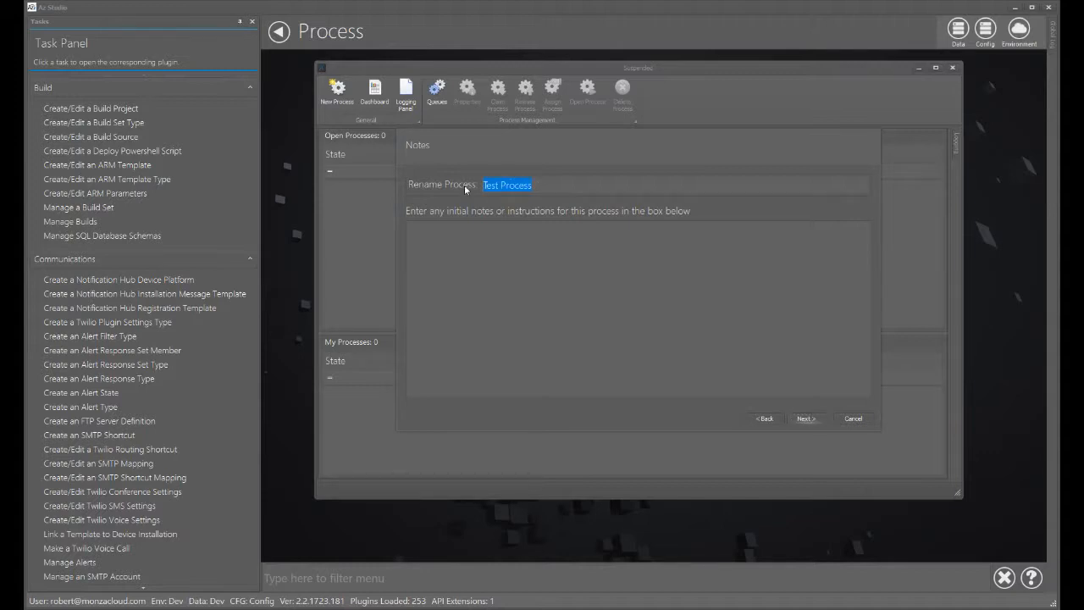
type("My Test Process")
left_click(464, 247)
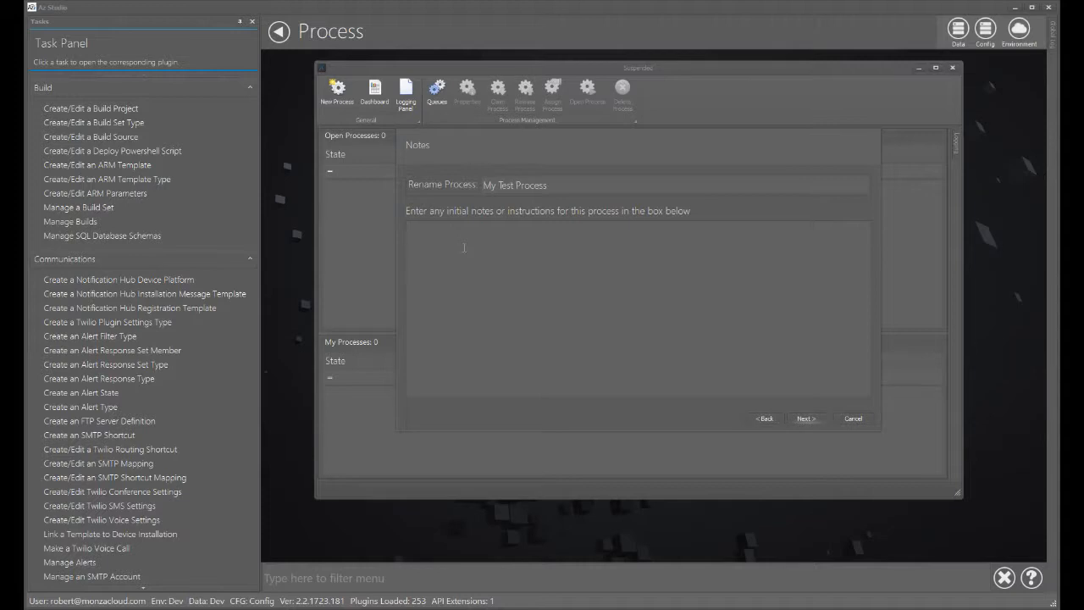
type("Please do this a s")
key("BackSpace")
key("BackSpace")
type("s fast as you can!")
- Review the summary and finish creating the process
left_click(801, 419)
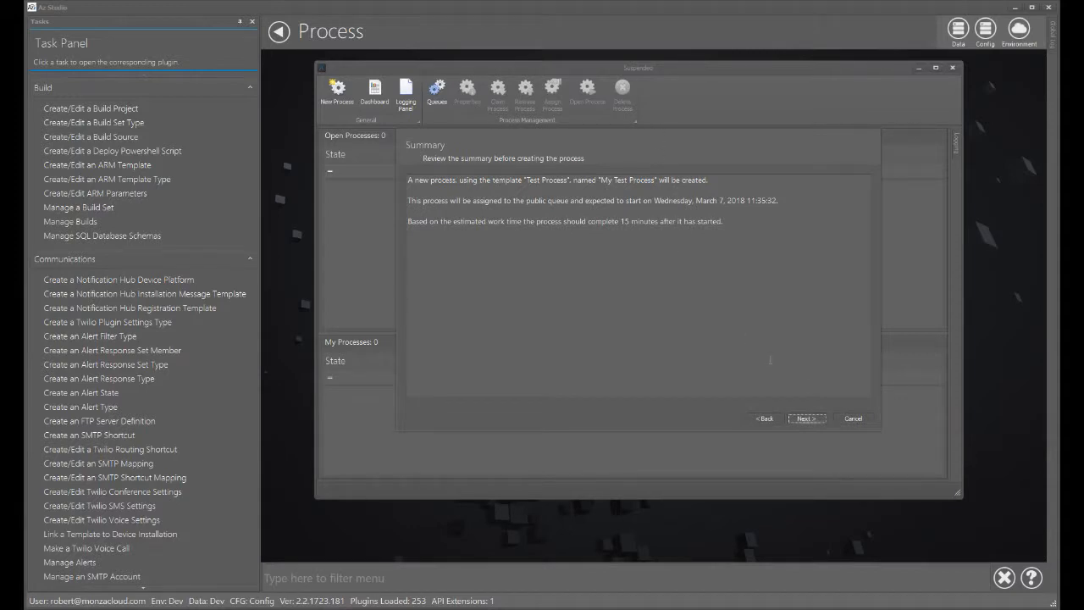
left_click(815, 418)
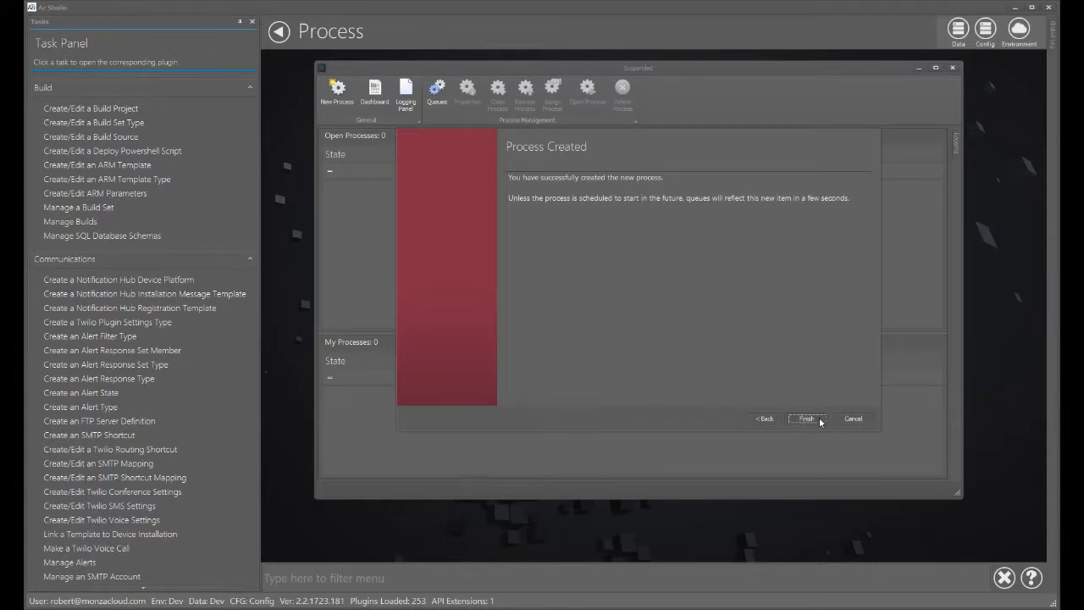
left_click(806, 418)
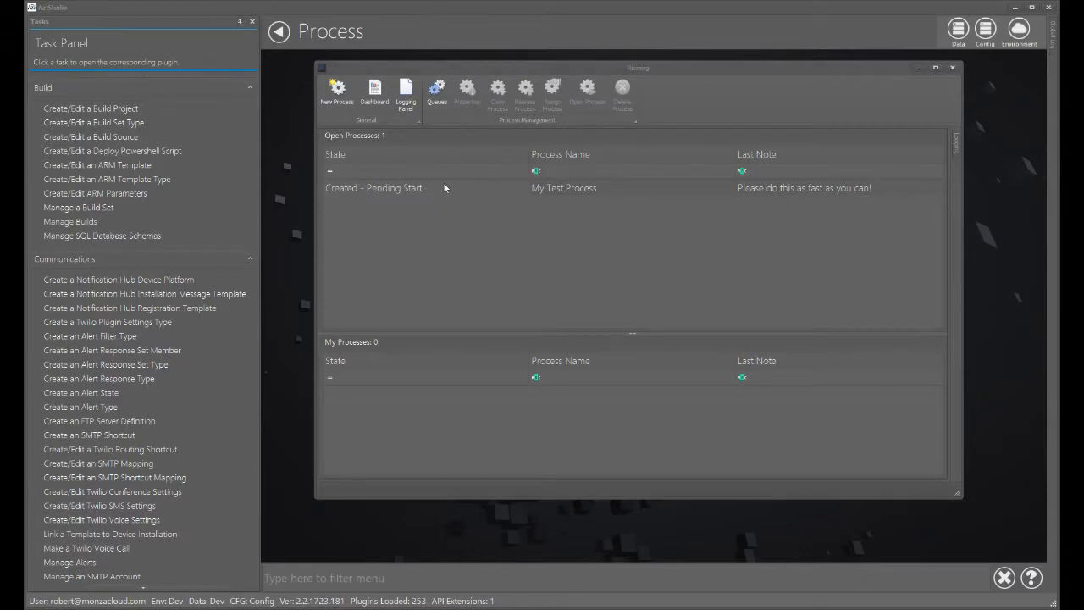
- Select My Test Process among open processes and open the user assignment list, cancelling without picking anyone
left_click(492, 193)
left_click(498, 190)
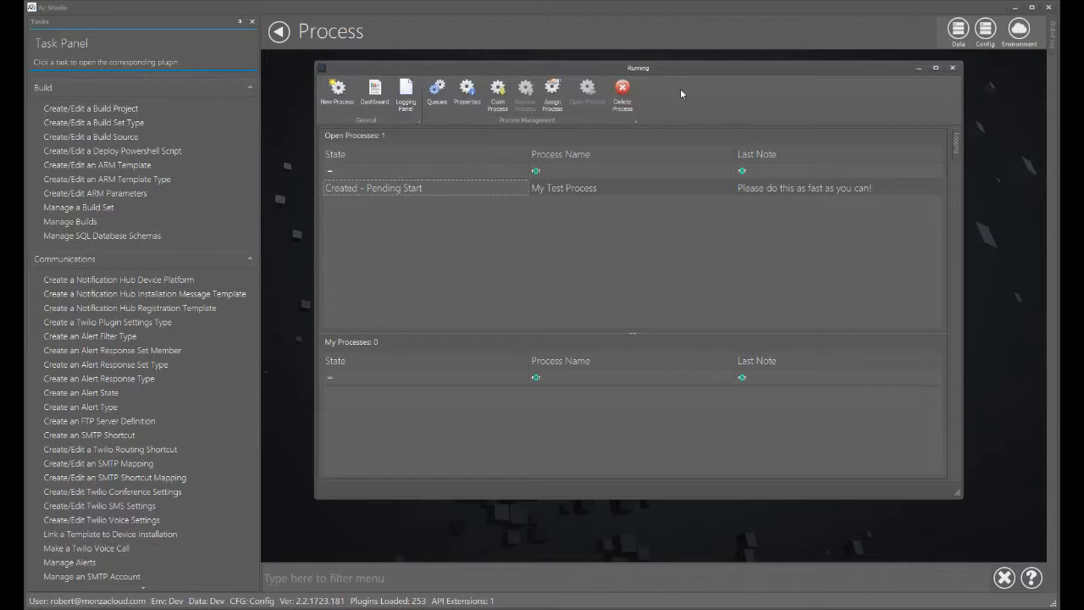
left_click_drag(683, 67, 686, 65)
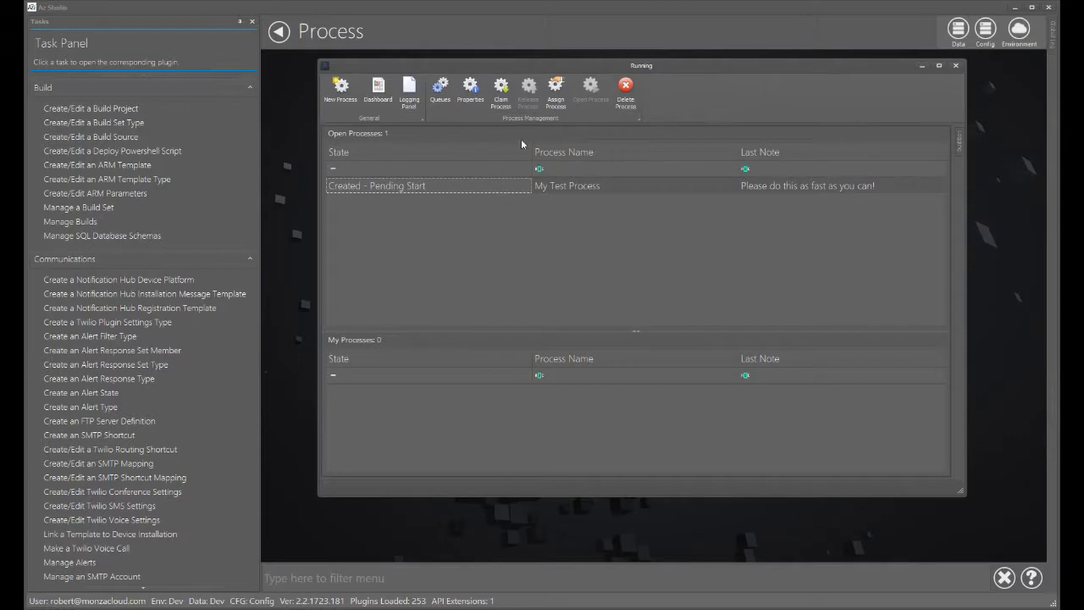
left_click(551, 96)
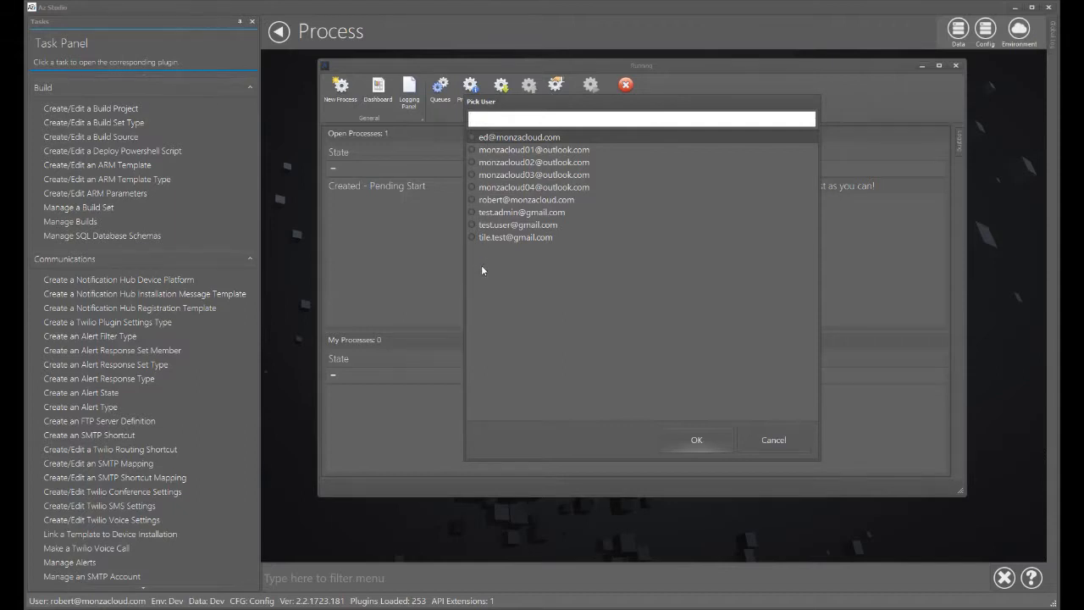
left_click(759, 442)
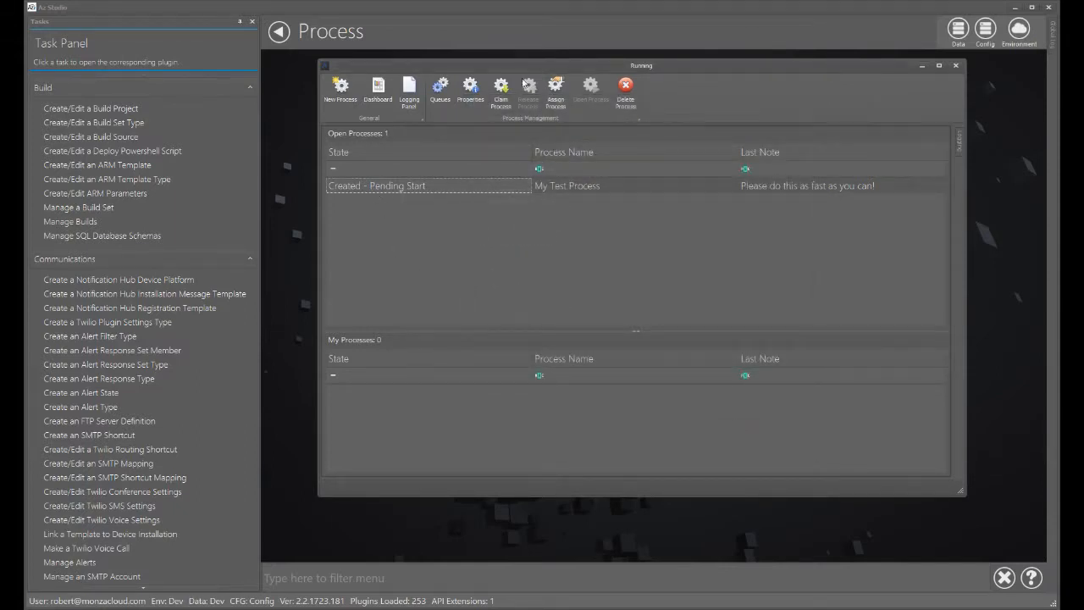
- Claim the selected My Test Process for yourself
left_click_drag(477, 67, 480, 78)
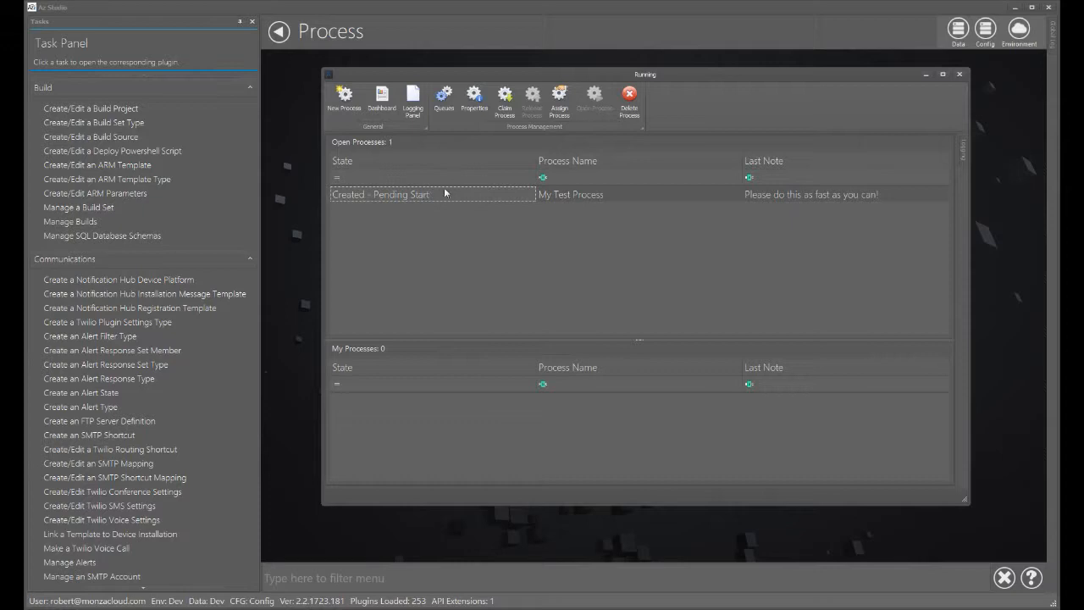
left_click(507, 101)
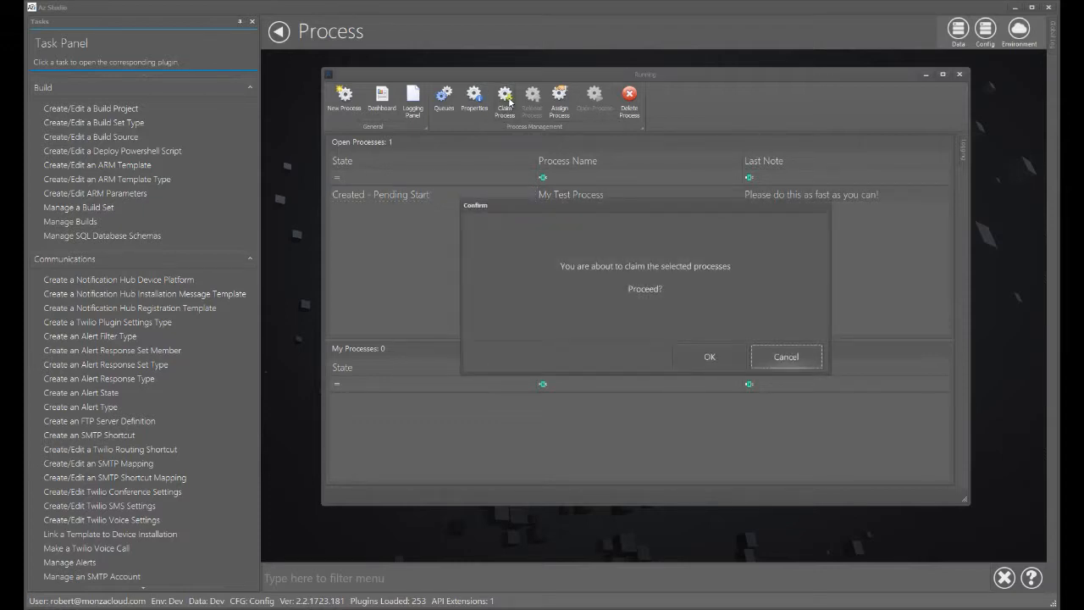
left_click(695, 355)
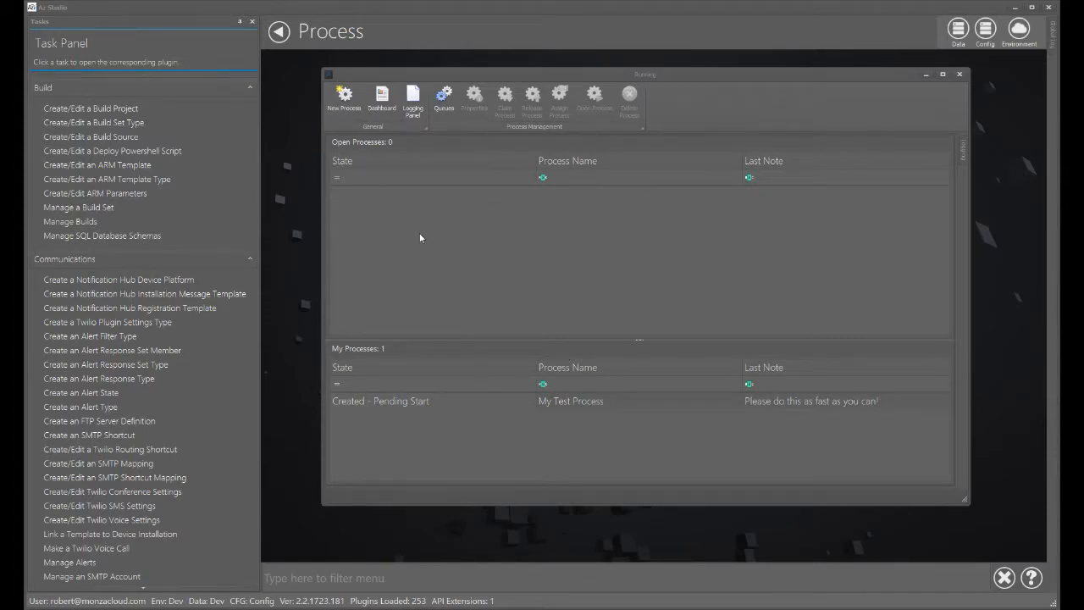
- Open My Test Process from My Processes and start working on it
left_click(441, 99)
left_click(450, 402)
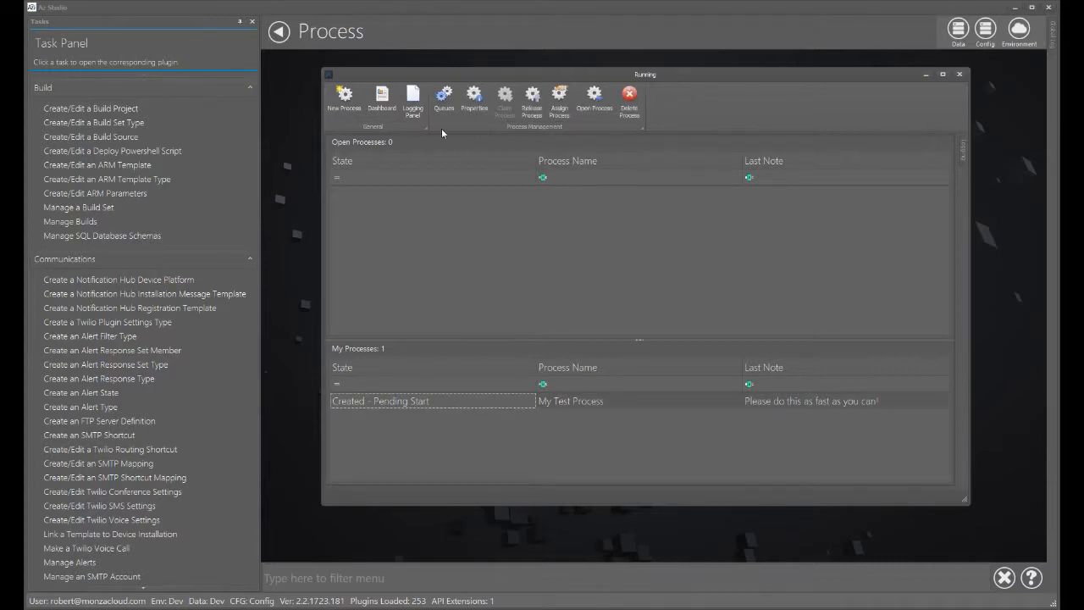
double_click(395, 401)
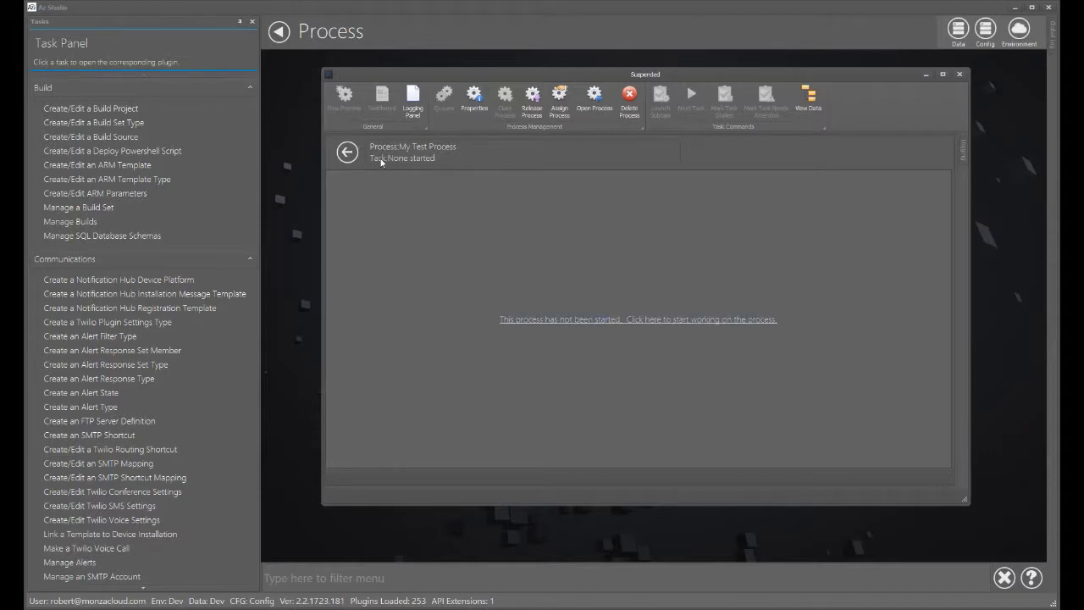
left_click(573, 328)
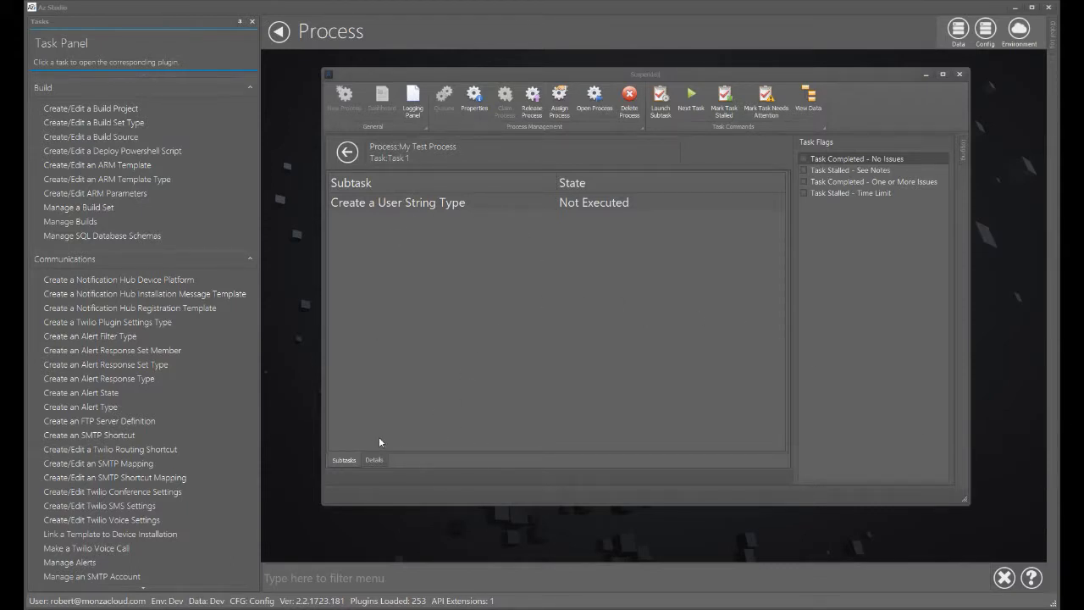
- Examine the process details, notes and log, then return to the subtasks list
left_click(374, 460)
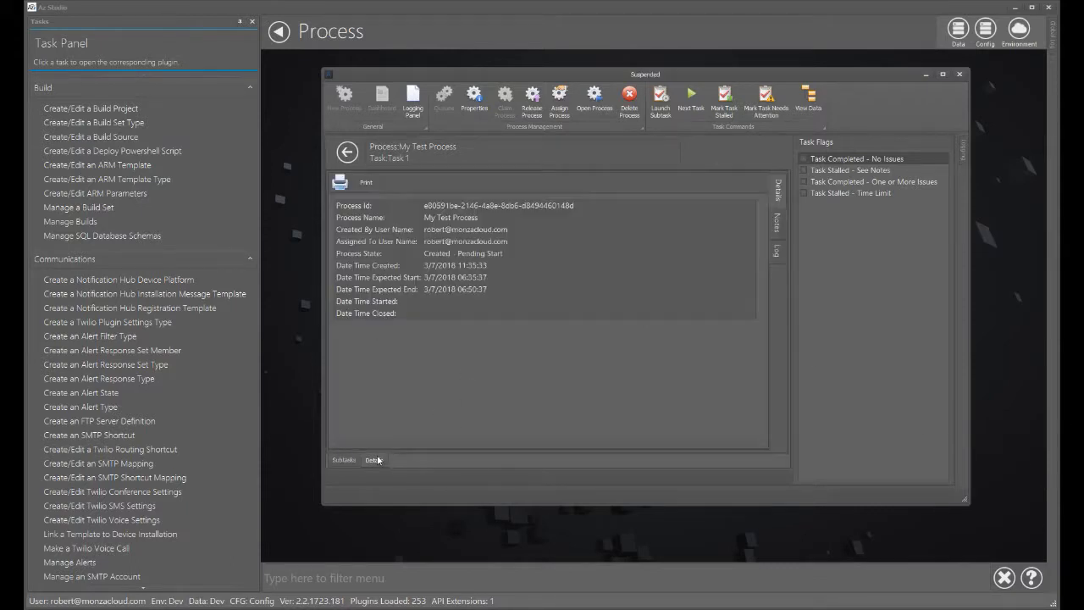
left_click(777, 224)
left_click(775, 254)
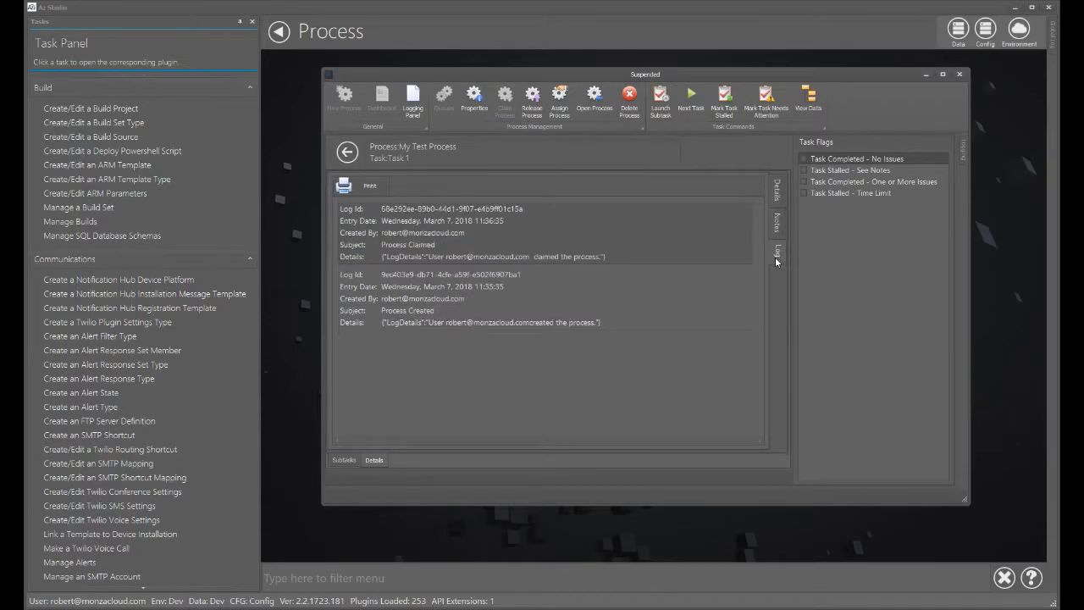
left_click(776, 223)
left_click(775, 190)
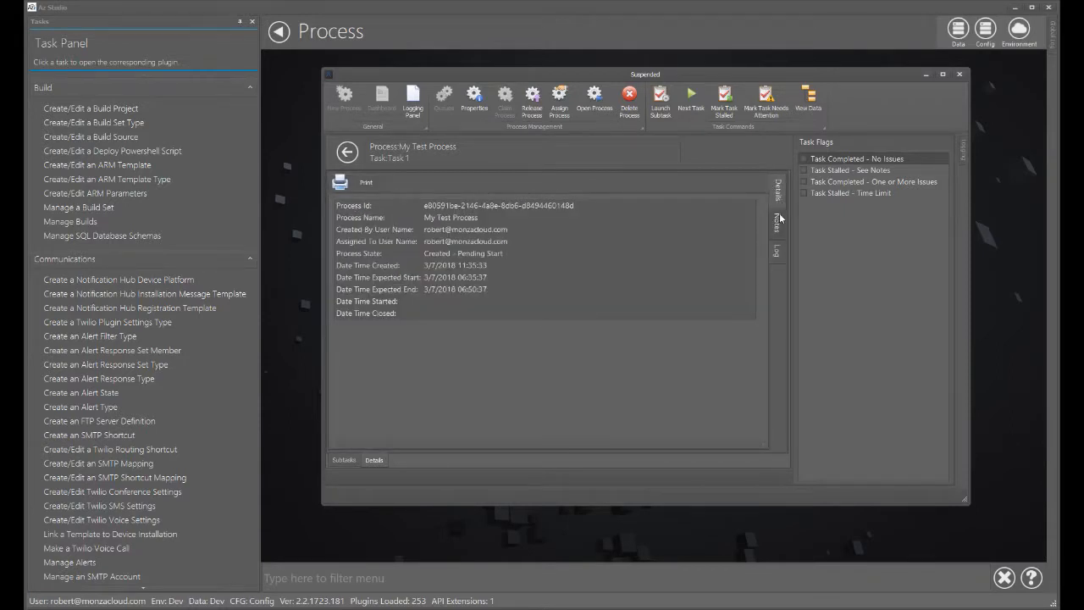
left_click(780, 221)
left_click(777, 251)
left_click(777, 223)
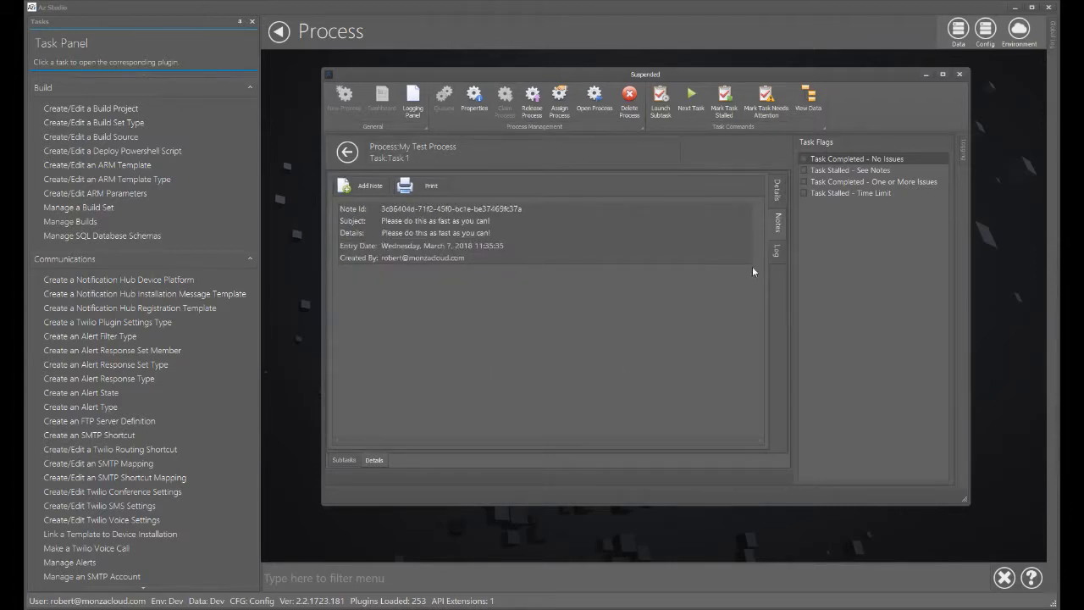
left_click(776, 255)
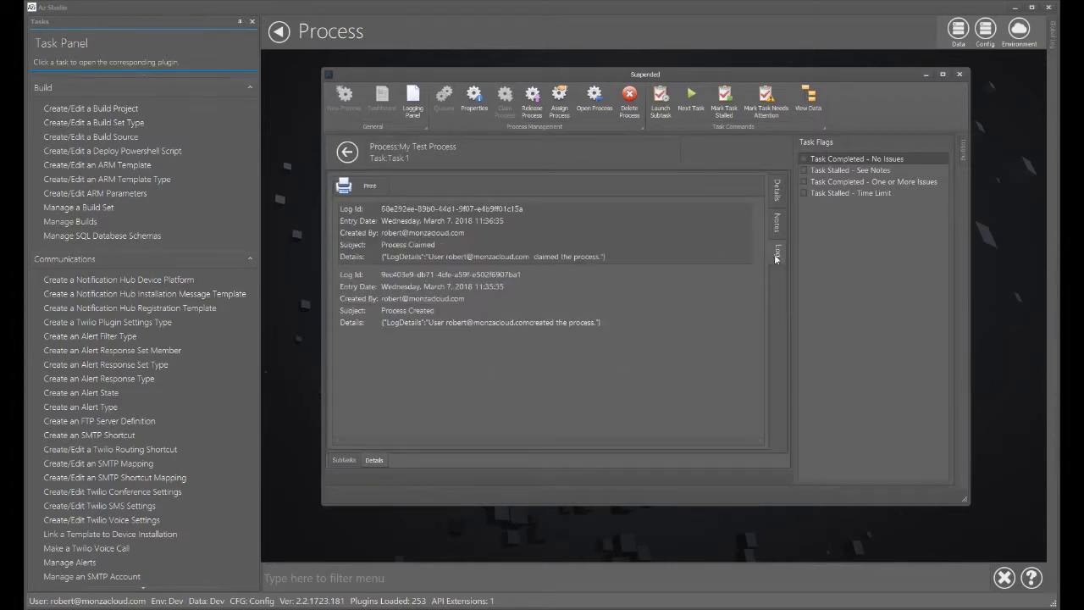
left_click(342, 459)
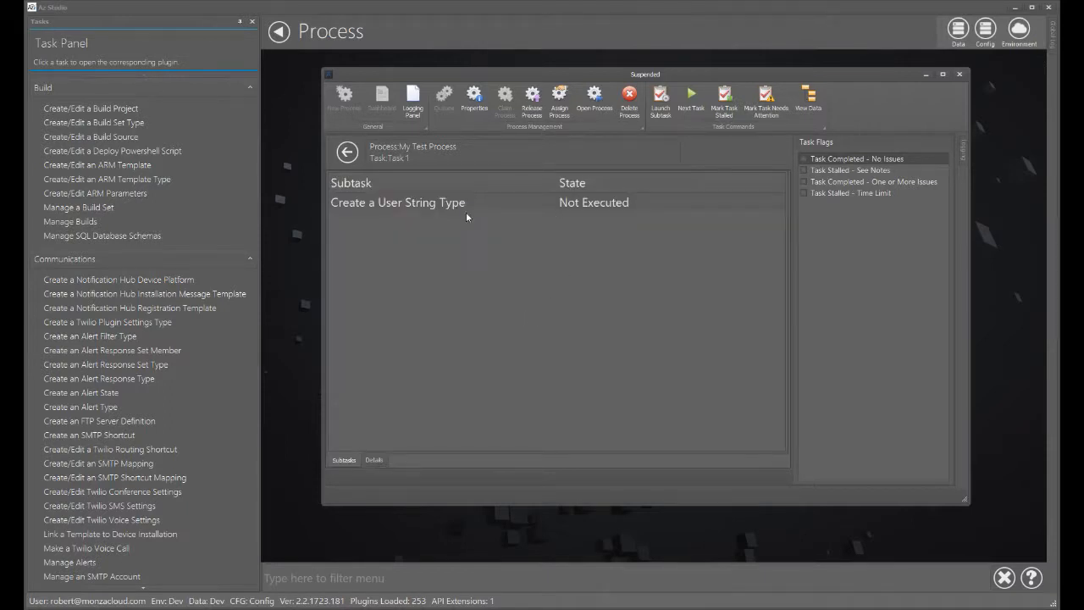
- Launch the Create a User String Type subtask and float its Instructions panel beside the editor
double_click(415, 206)
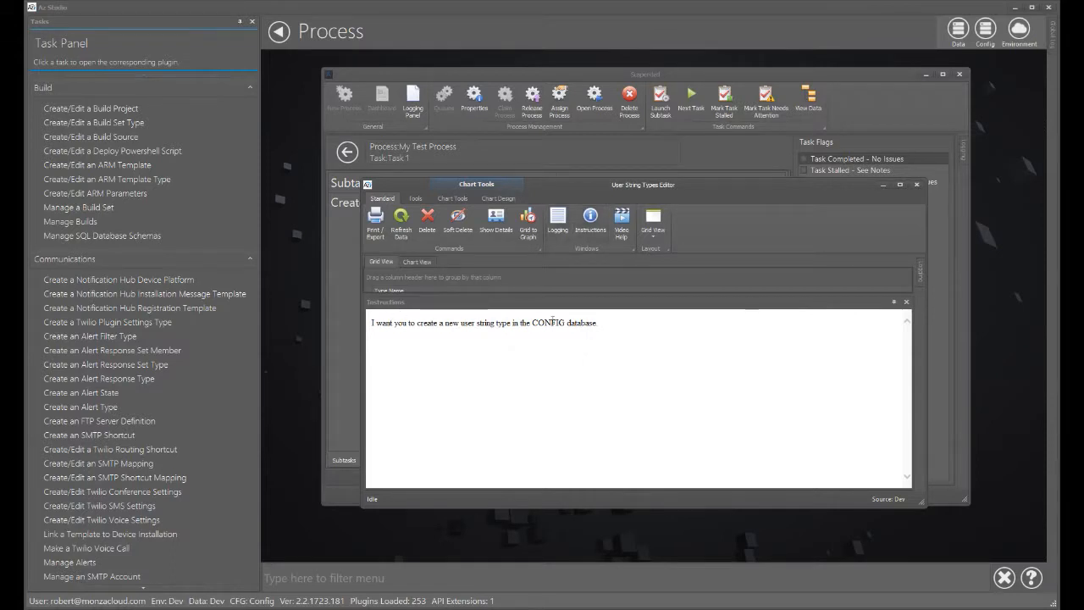
left_click_drag(637, 323, 329, 323)
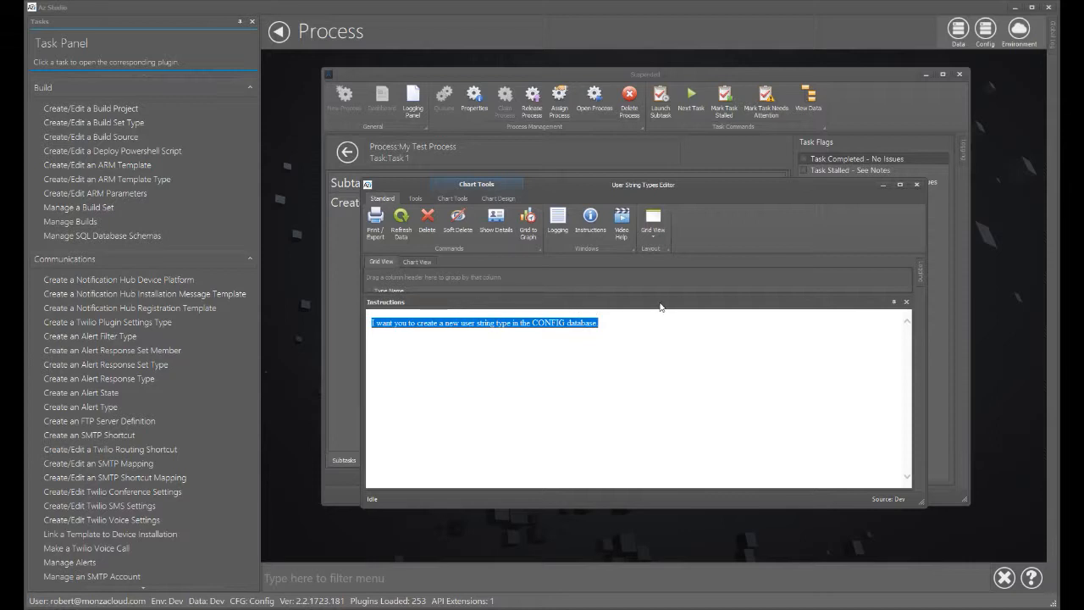
left_click_drag(660, 303, 1004, 250)
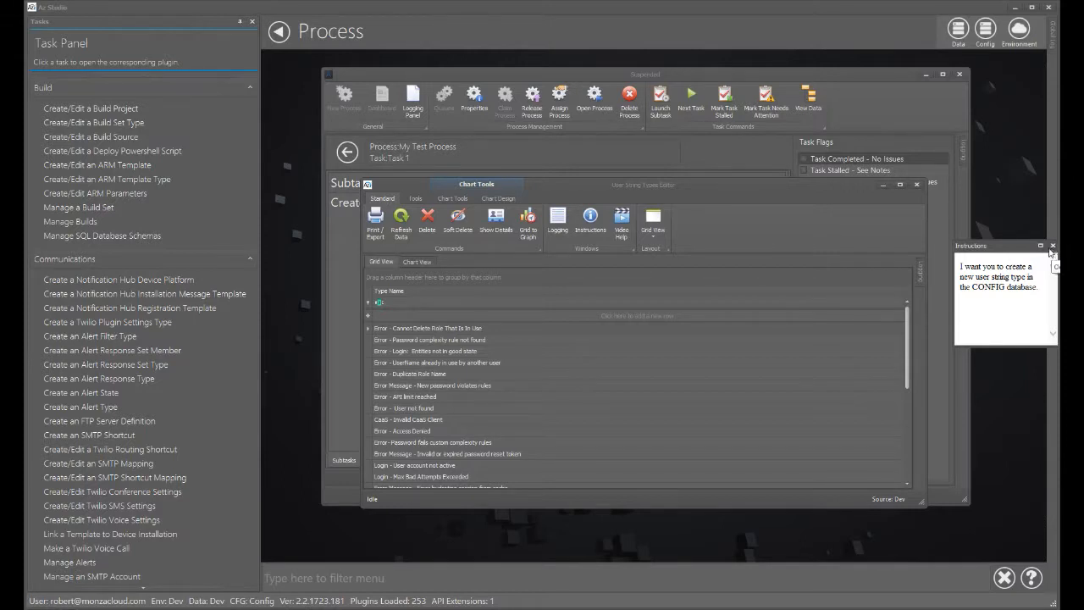
left_click_drag(952, 269, 809, 269)
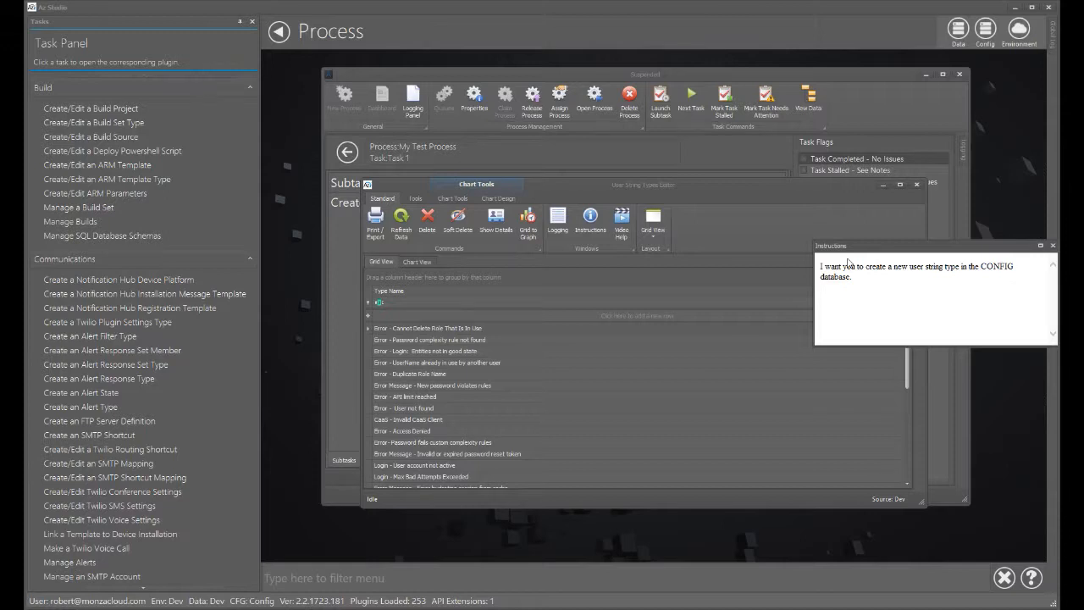
left_click_drag(857, 277, 817, 270)
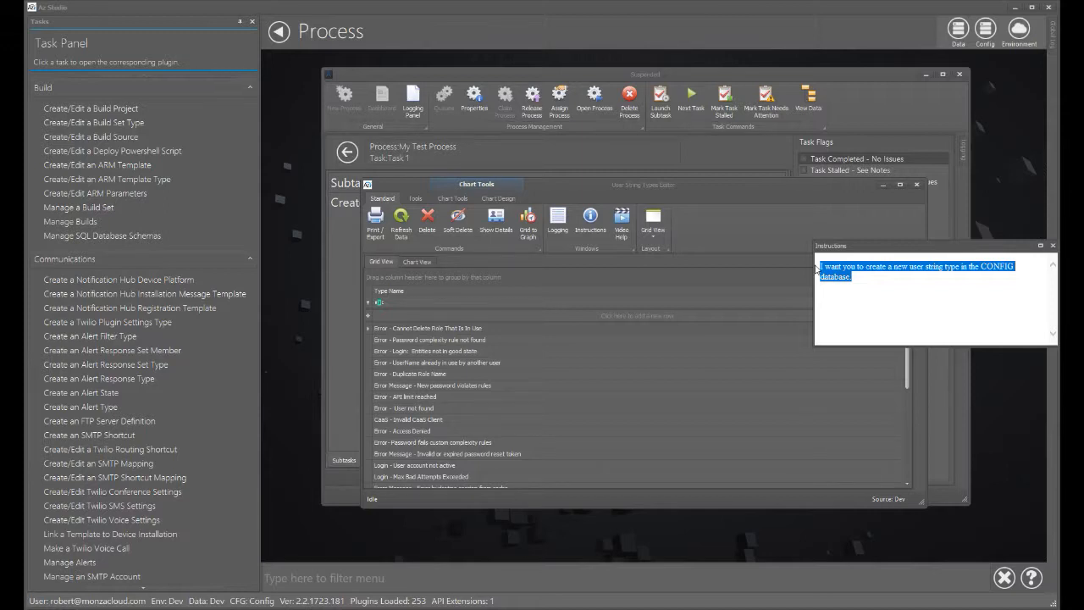
left_click(886, 295)
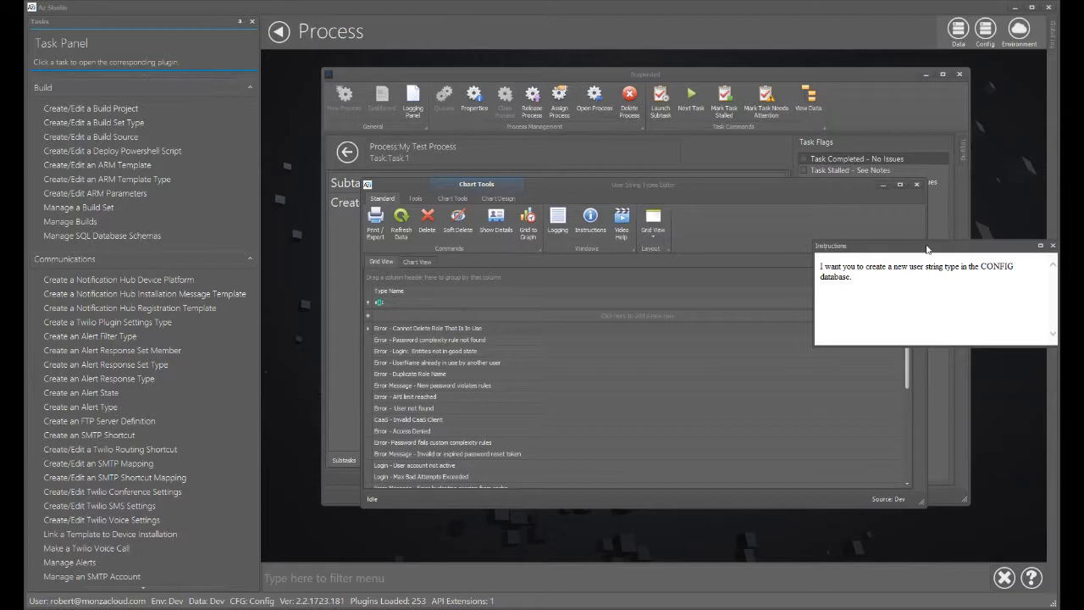
- Set the Instructions panel aside and close it, then browse the User String Types Editor's grid, chart and ribbon tabs
left_click_drag(940, 247, 898, 246)
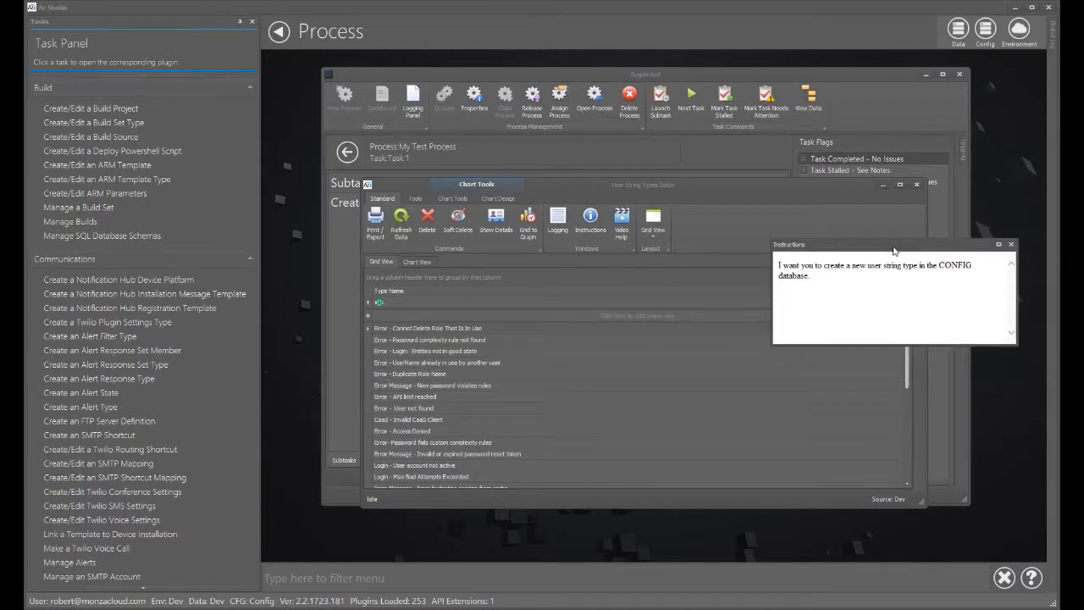
left_click(938, 437)
left_click(1010, 244)
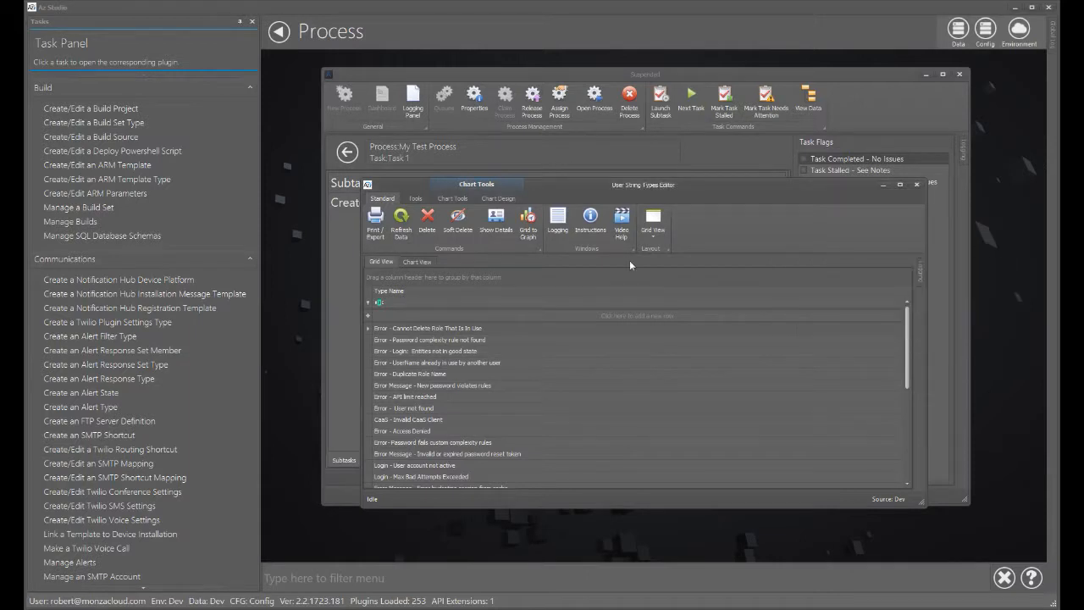
left_click(407, 263)
left_click(382, 261)
left_click(415, 198)
left_click(449, 199)
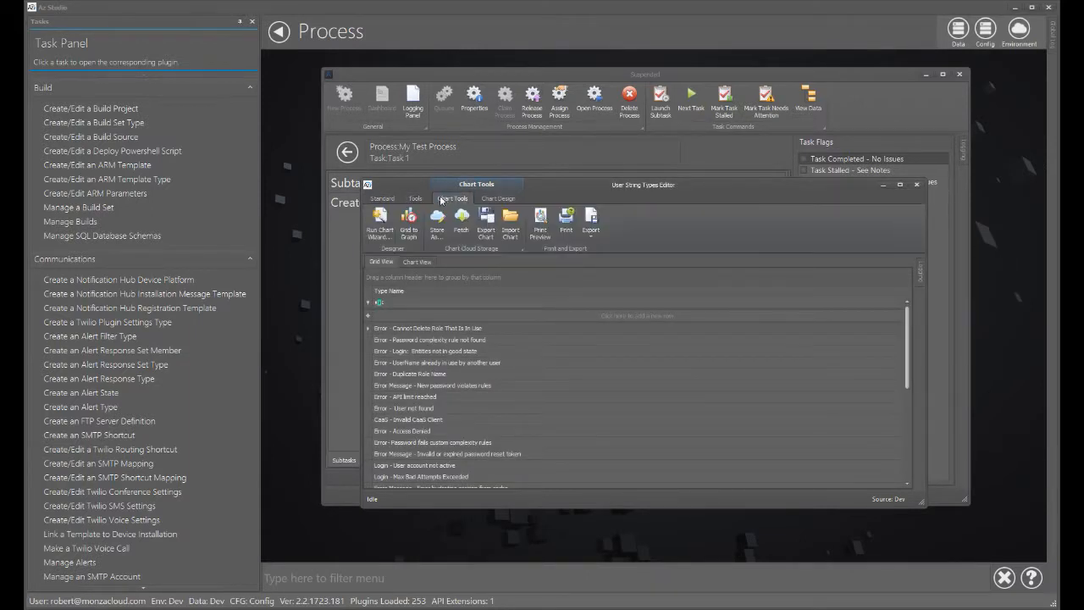
left_click(410, 200)
left_click(383, 200)
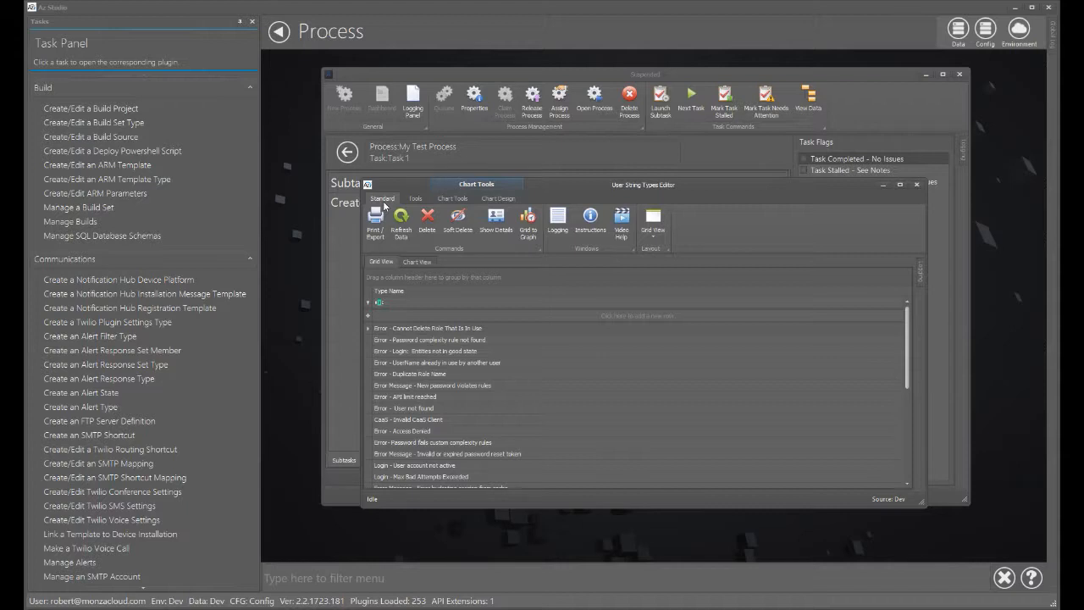
- Close the User String Types Editor, completing the subtask, and move on to the next task
left_click(914, 184)
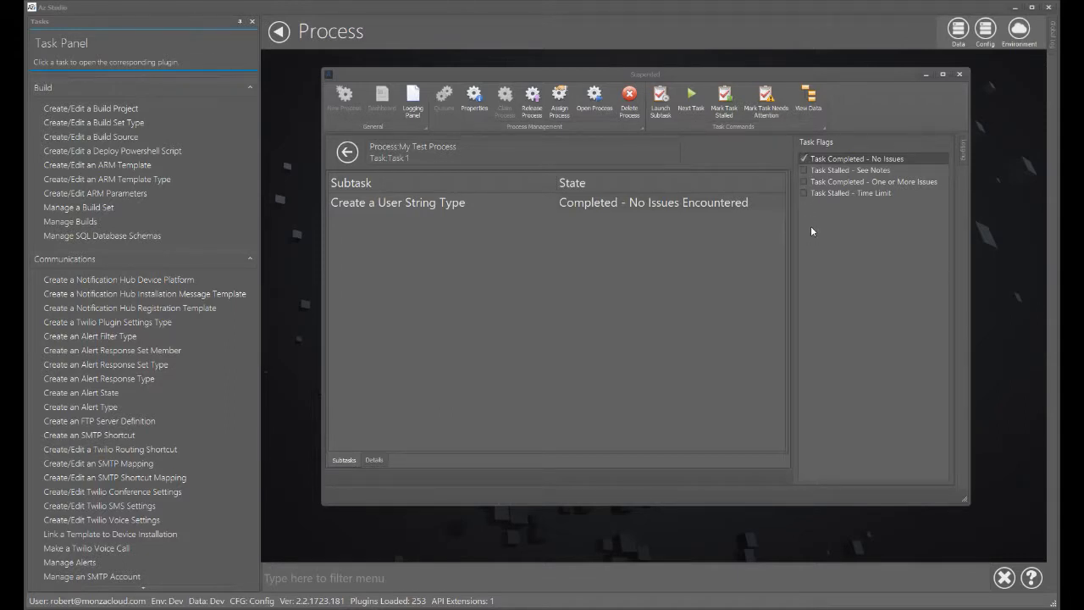
left_click(691, 95)
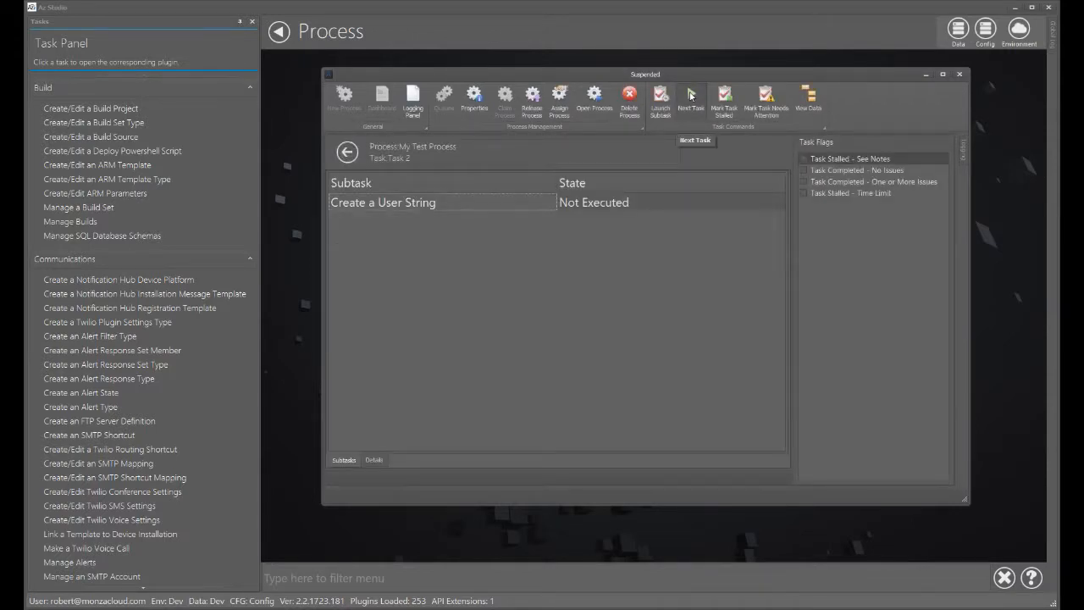
- Launch the Create a User String subtask, move its Instructions panel beside the editor, and close the panel
double_click(436, 206)
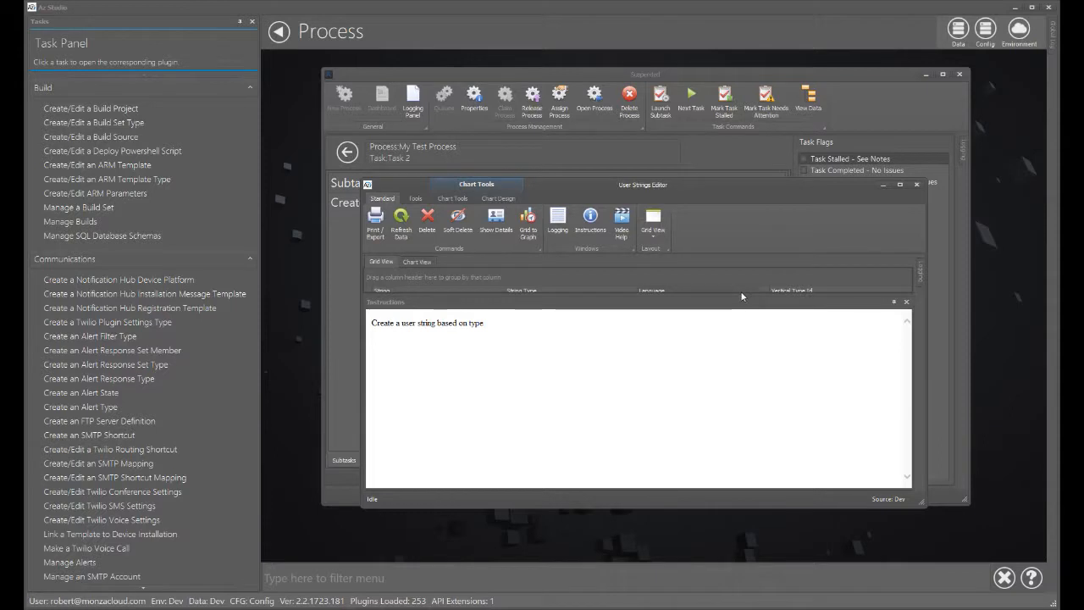
left_click_drag(744, 303, 949, 212)
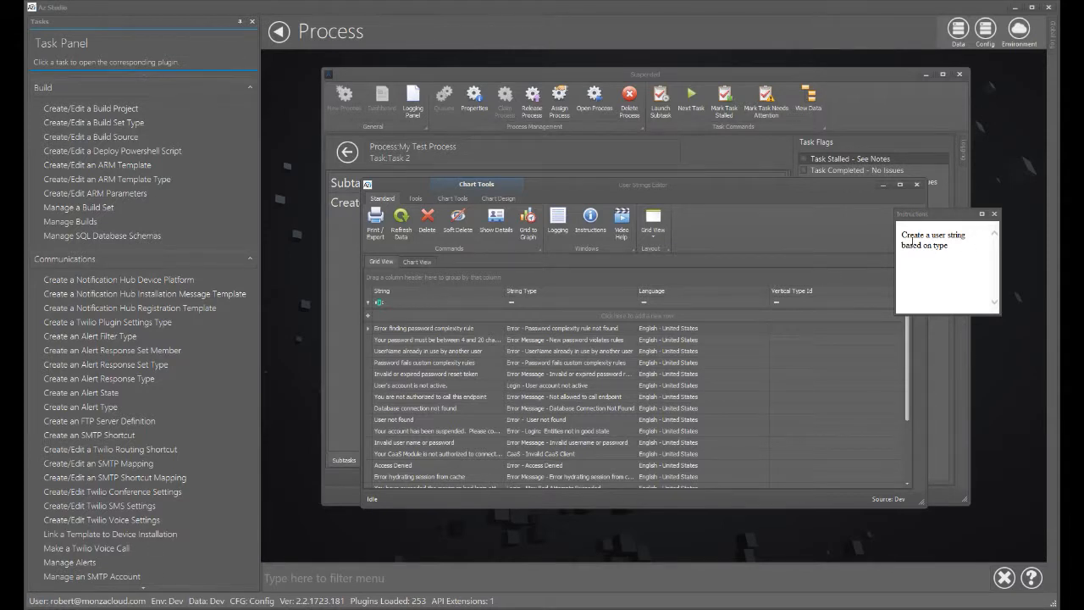
left_click(994, 213)
- Close the User Strings Editor and advance past the final task to complete the process
left_click(916, 185)
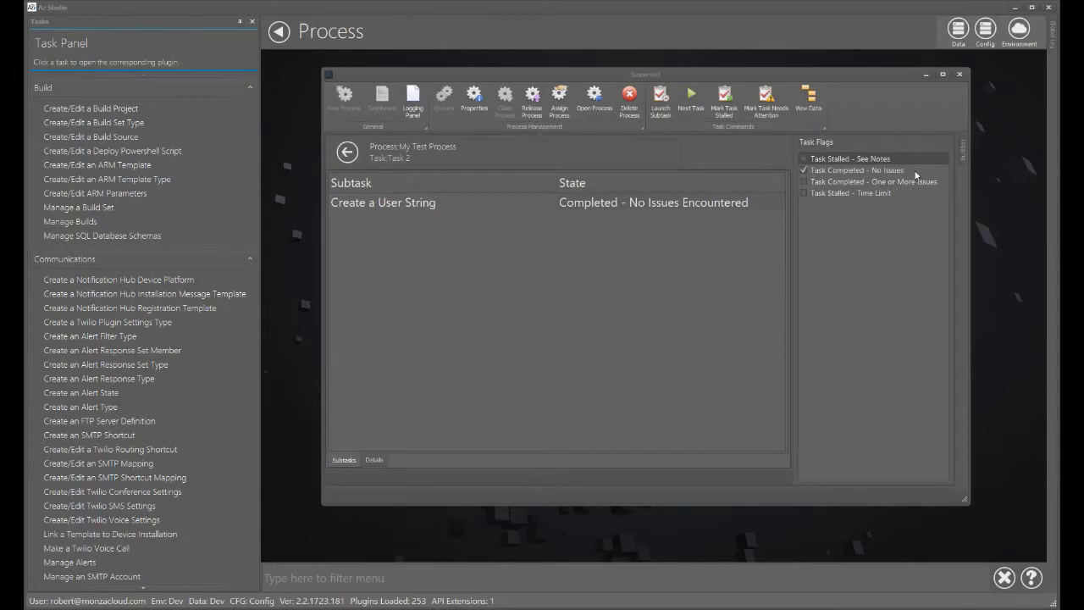
left_click(692, 98)
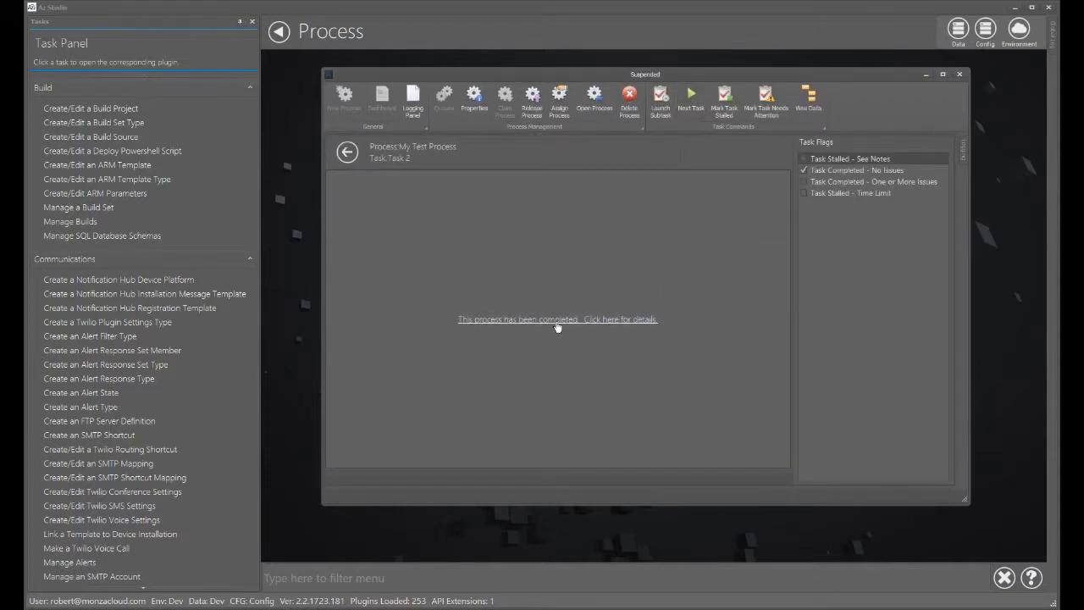
- Open the completed process's details and review its Notes and Log, then close the properties window
left_click(644, 320)
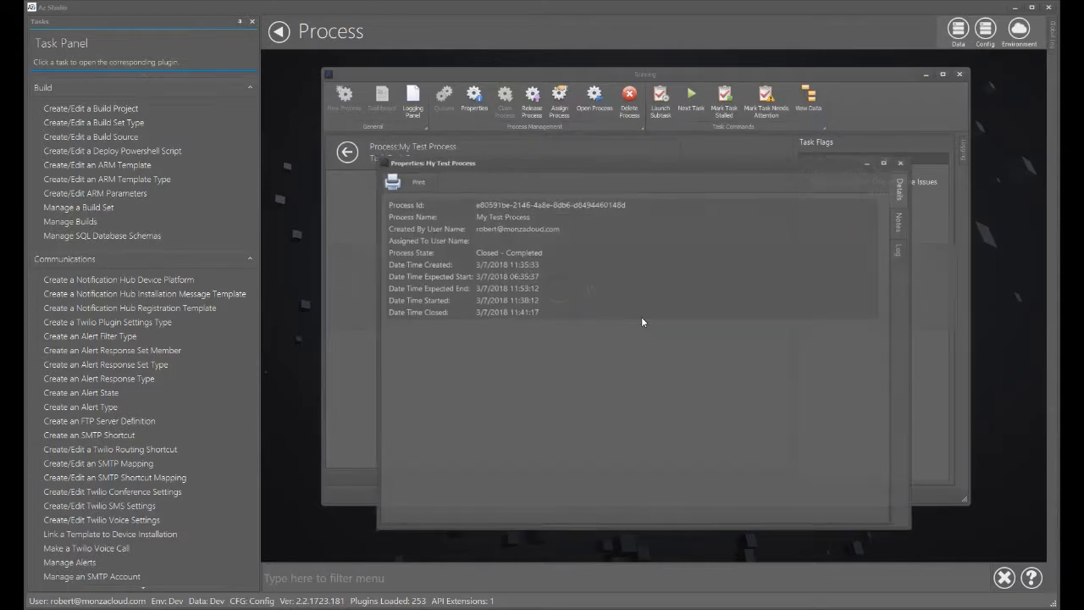
left_click(905, 222)
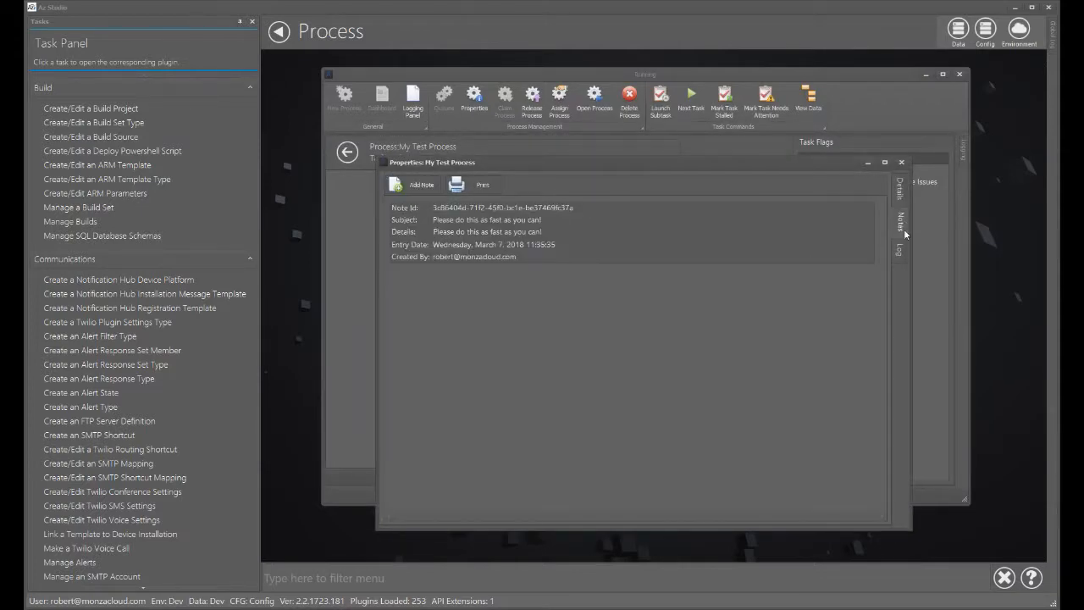
left_click(903, 249)
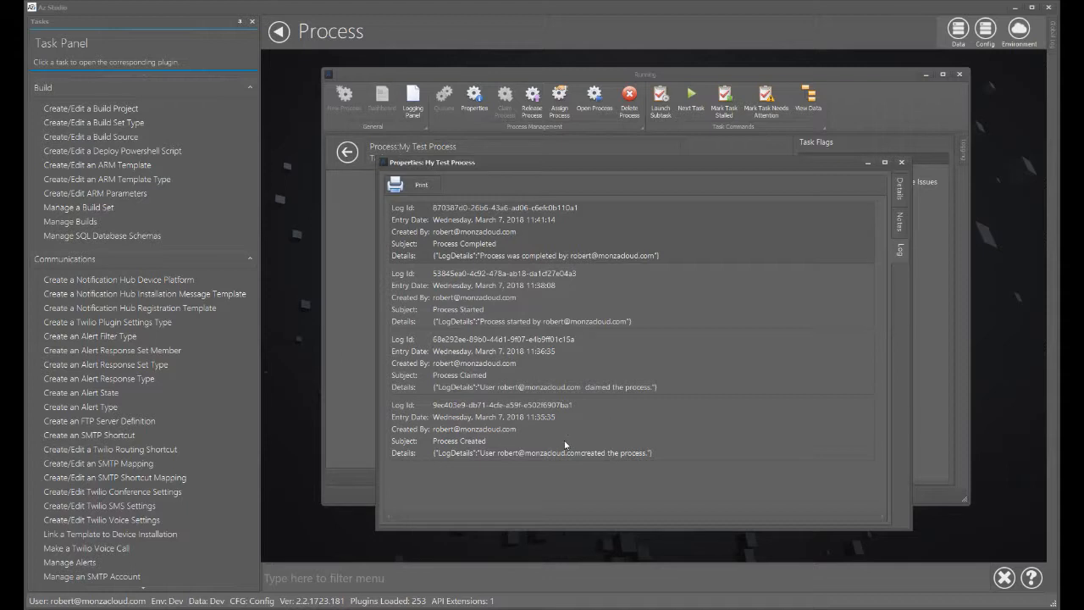
left_click(902, 162)
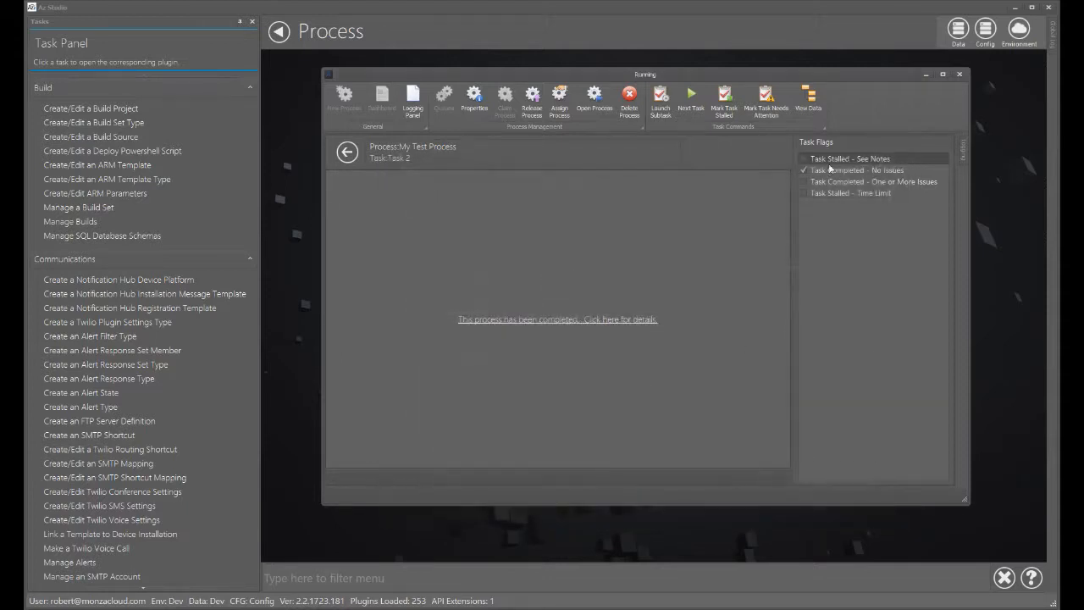
- Return to the process list and release My Test Process back to the common queue
left_click(347, 156)
left_click(492, 397)
left_click(530, 108)
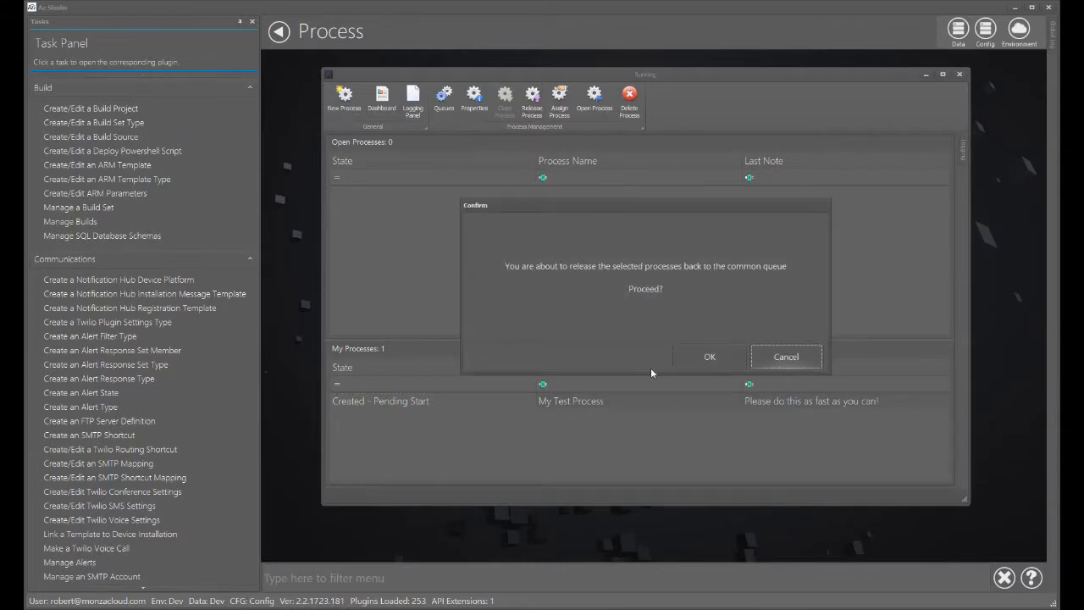
left_click(684, 364)
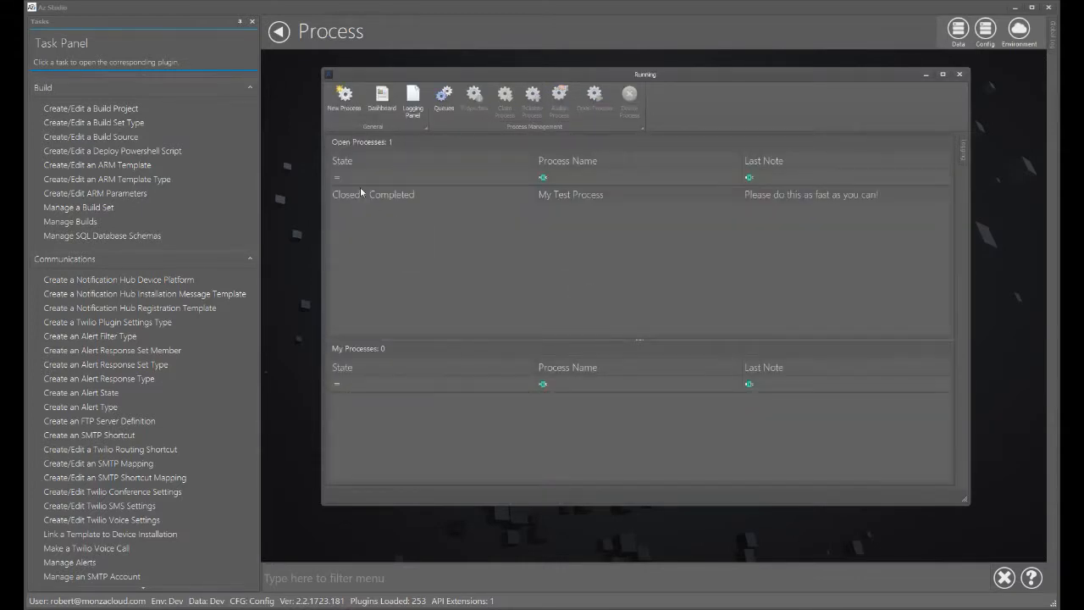
- Open the Dashboard and view the Avg Completion Time and Hours Worked statistics
left_click(382, 112)
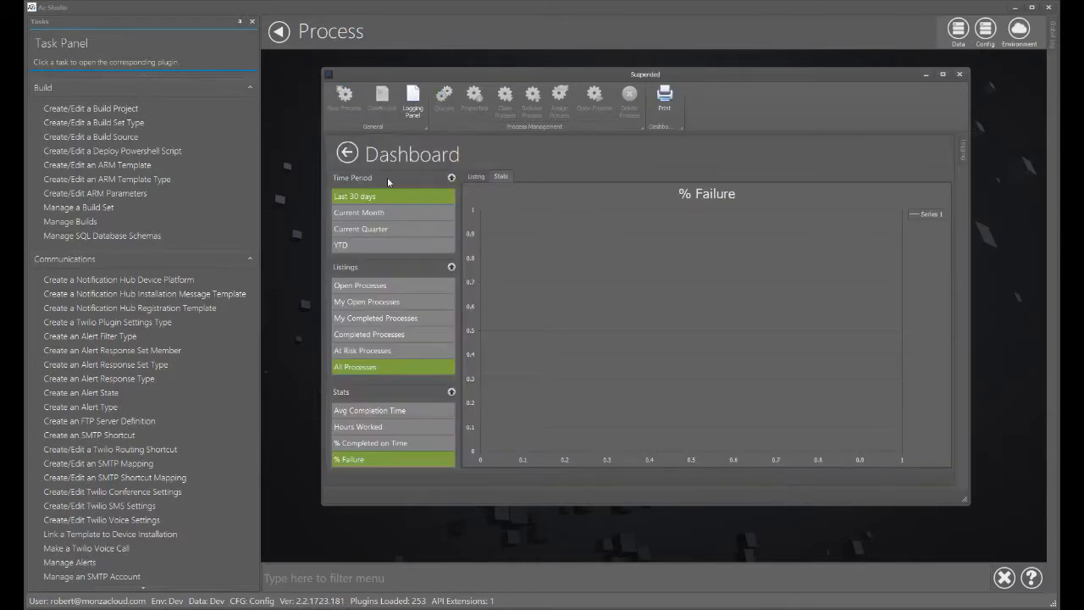
left_click(400, 286)
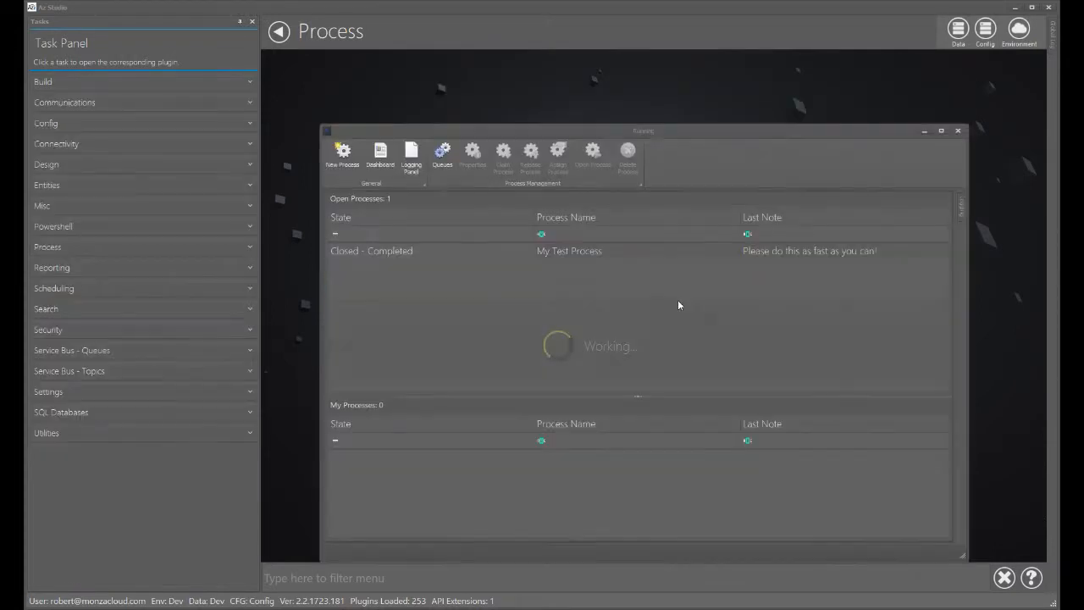
left_click(381, 153)
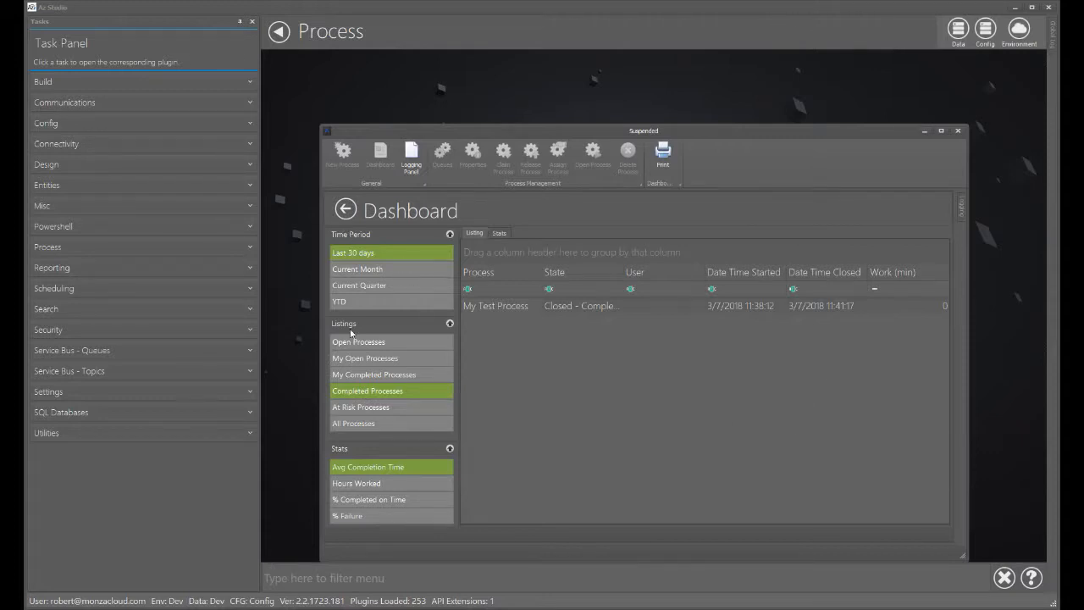
left_click(496, 231)
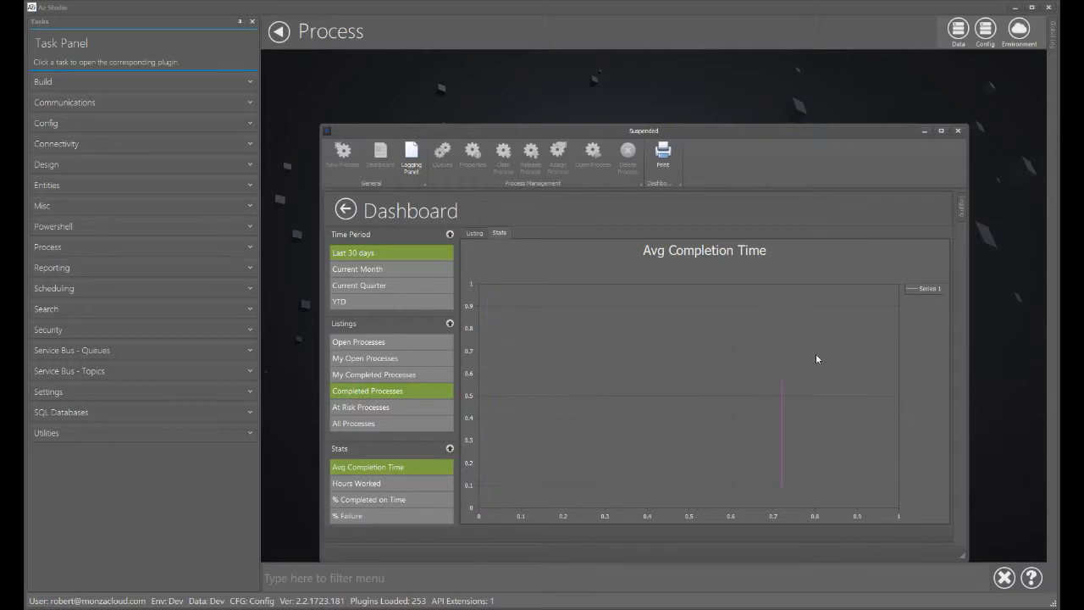
left_click(359, 481)
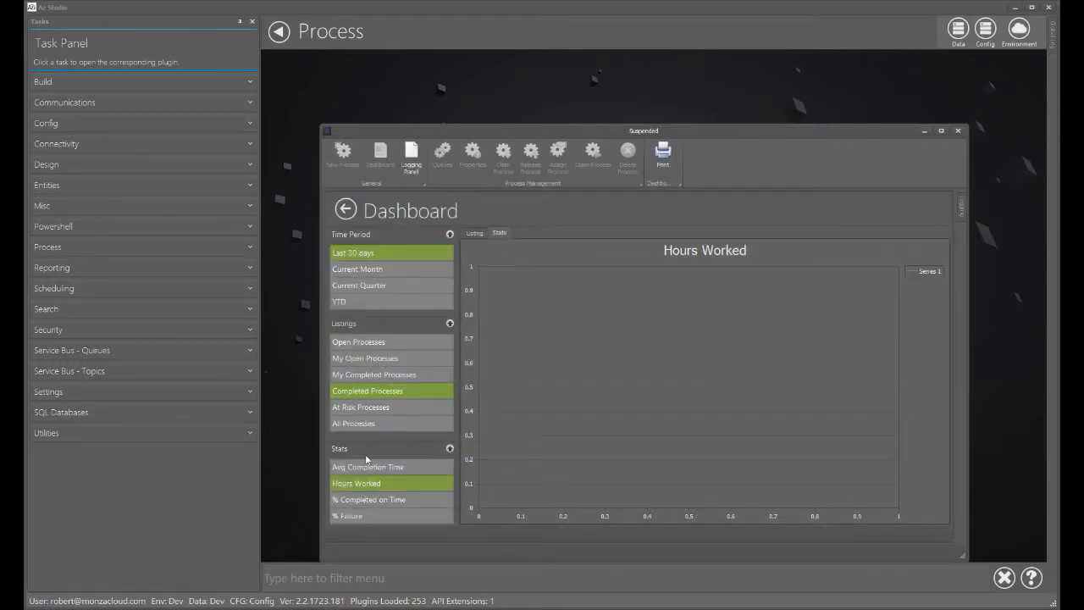
- Browse the Dashboard listings for at-risk, all, completed and my completed processes, then leave the Dashboard
left_click(376, 410)
left_click(373, 425)
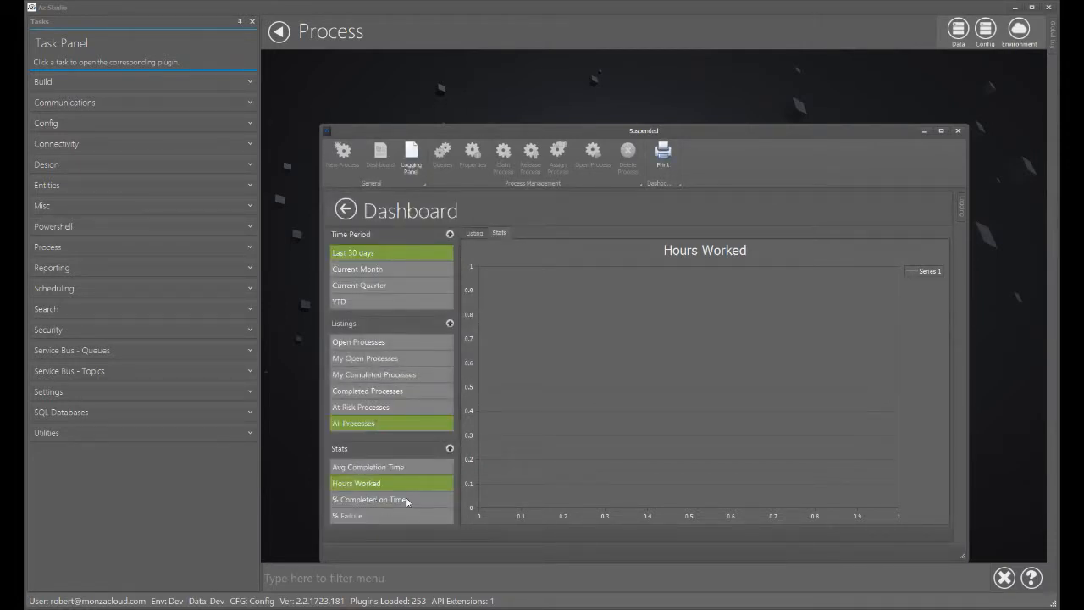
left_click(479, 233)
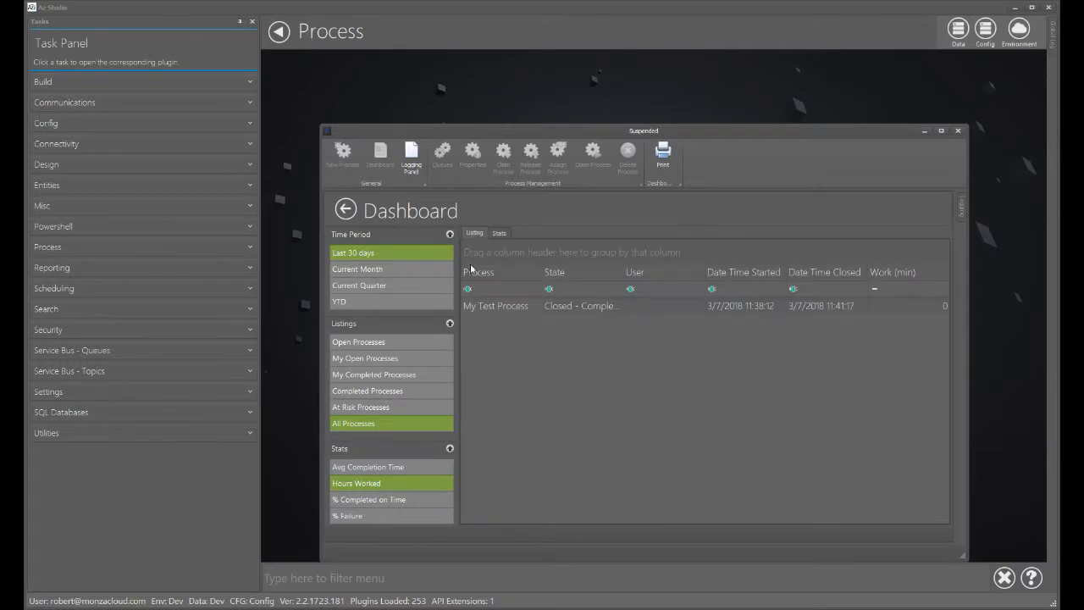
left_click(381, 409)
left_click(377, 390)
left_click(375, 375)
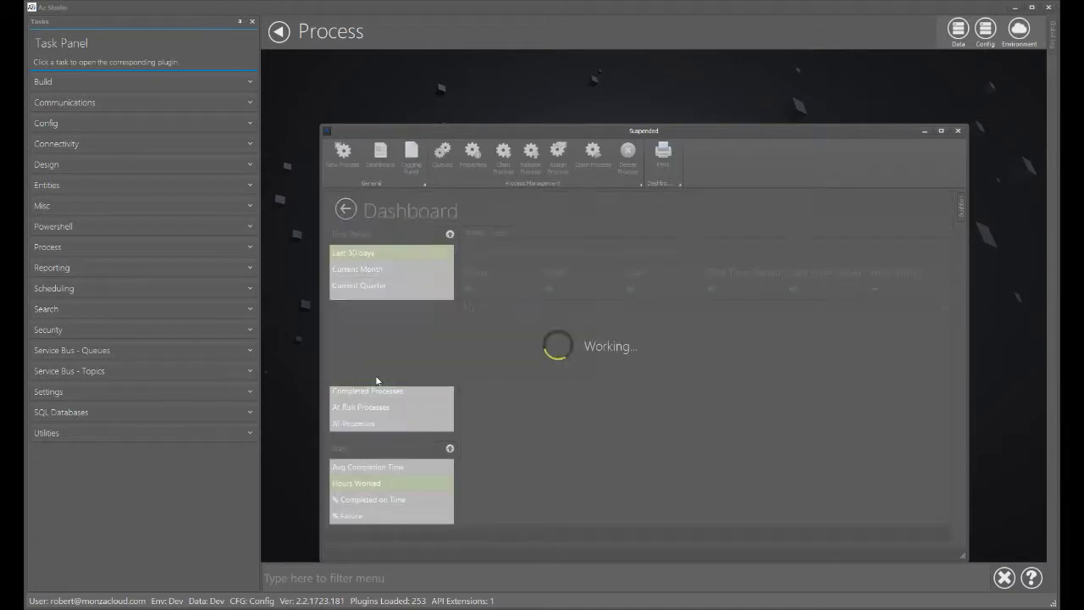
left_click(377, 391)
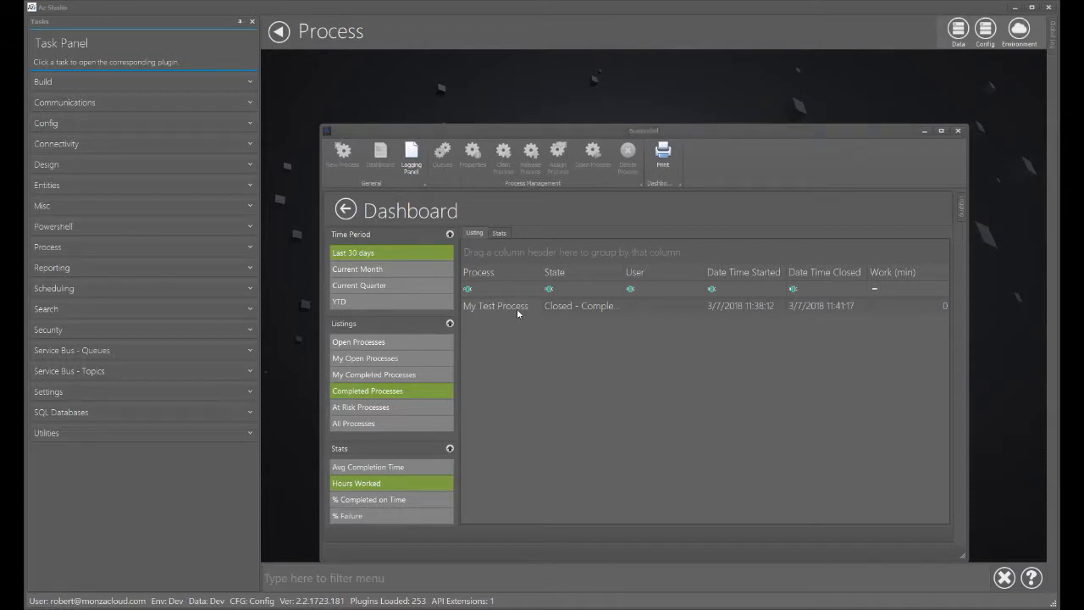
left_click(346, 209)
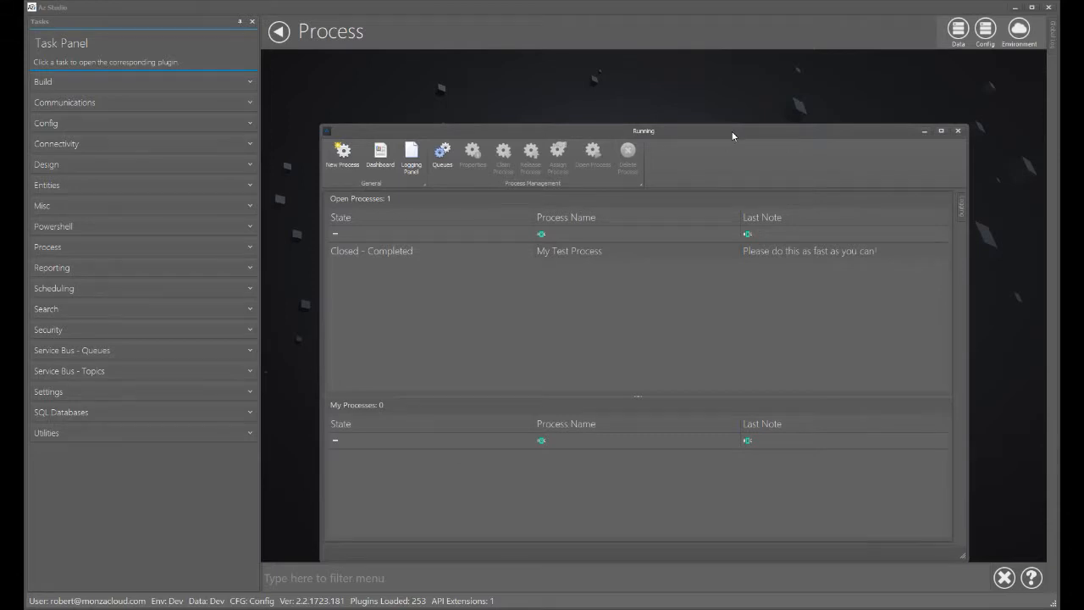
left_click_drag(733, 136, 748, 96)
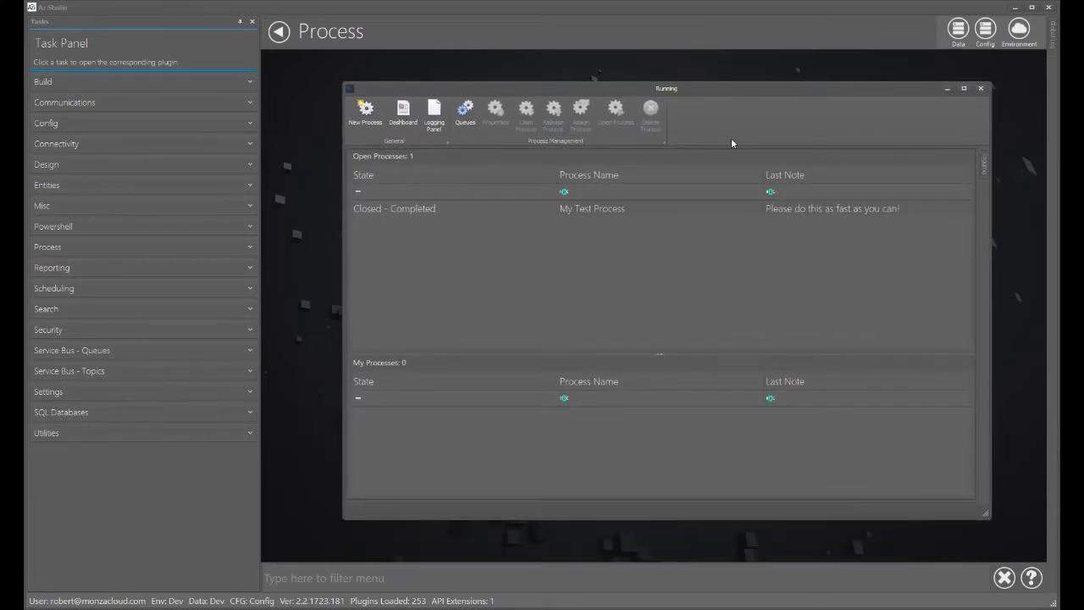